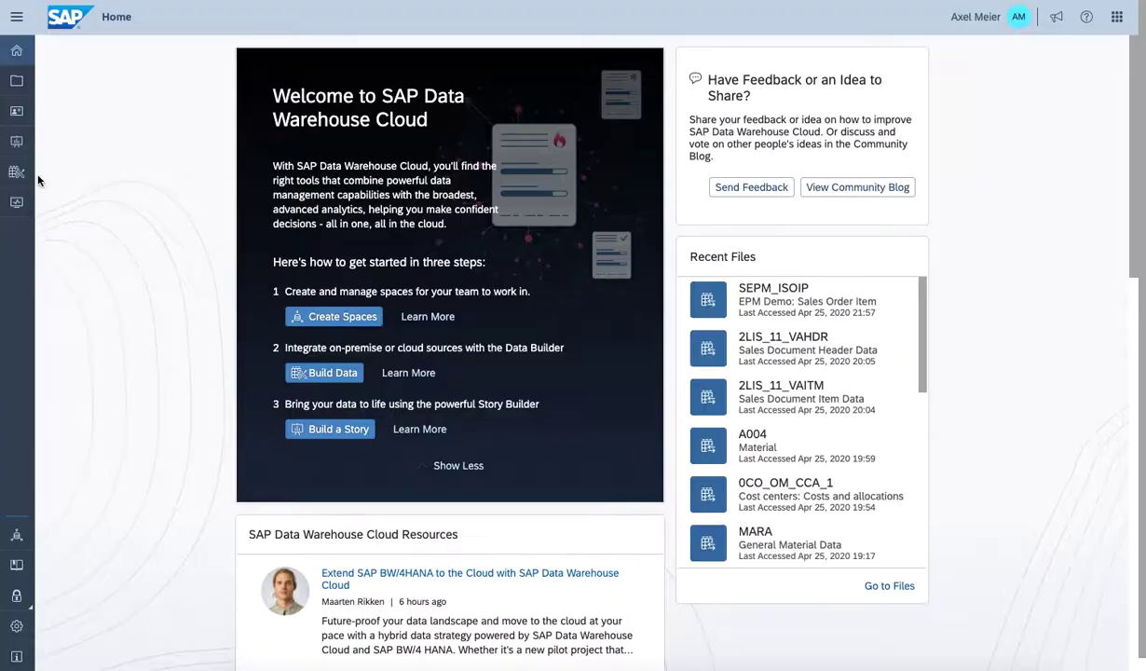
- Create a new graphical view in the Platform Solutions space of the Data Builder
click(18, 176)
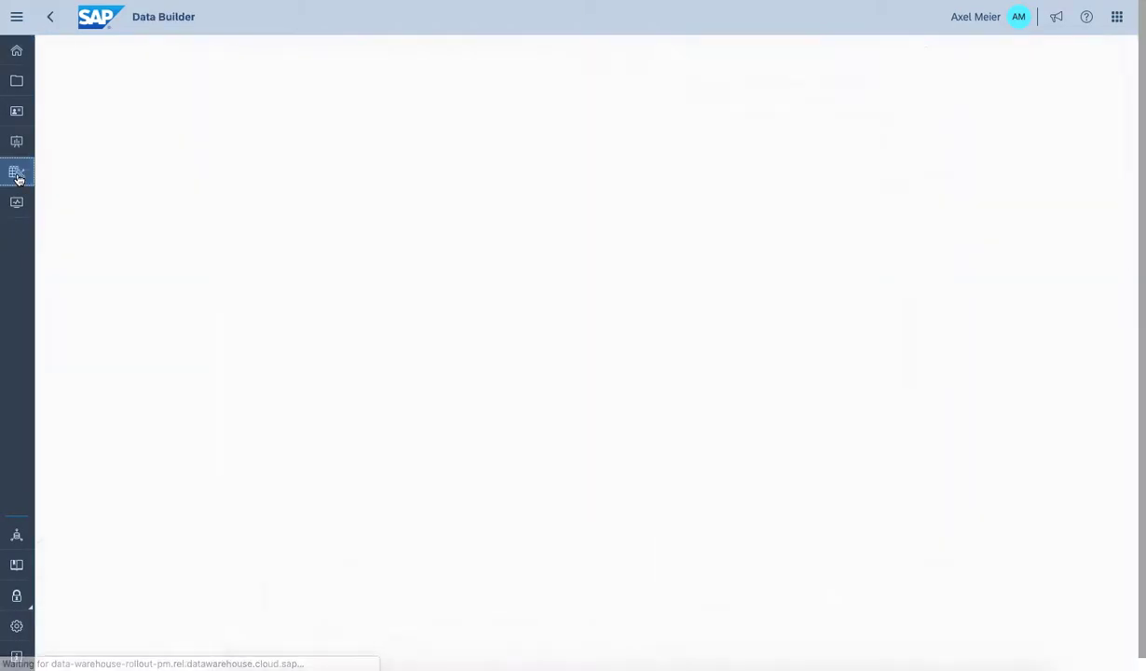
click(553, 219)
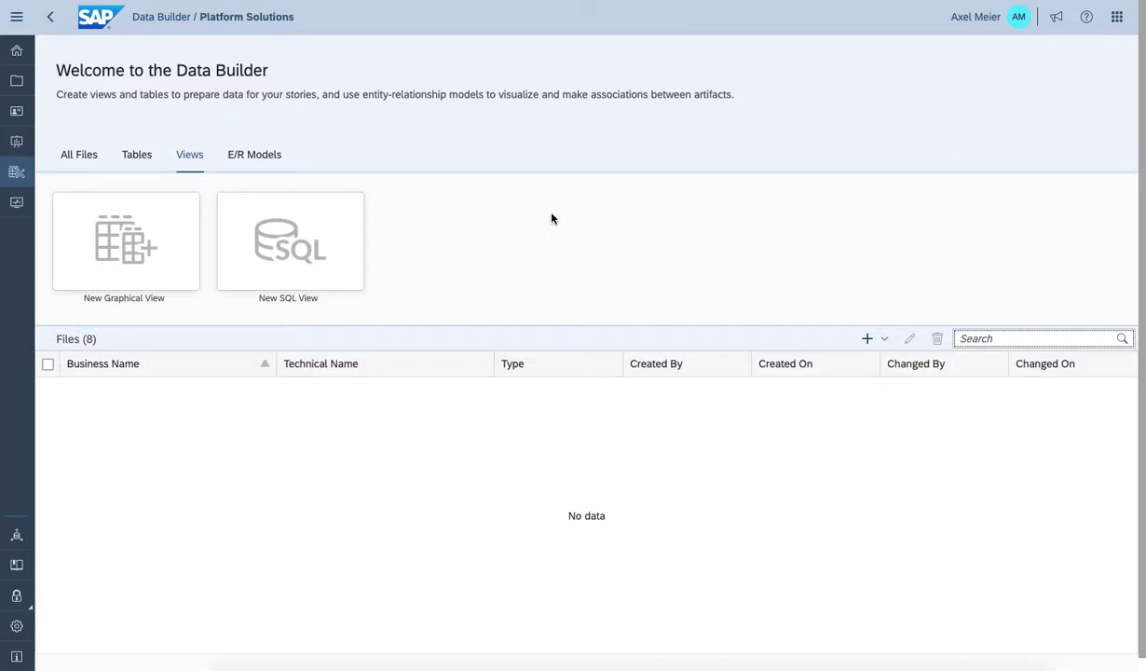
click(132, 239)
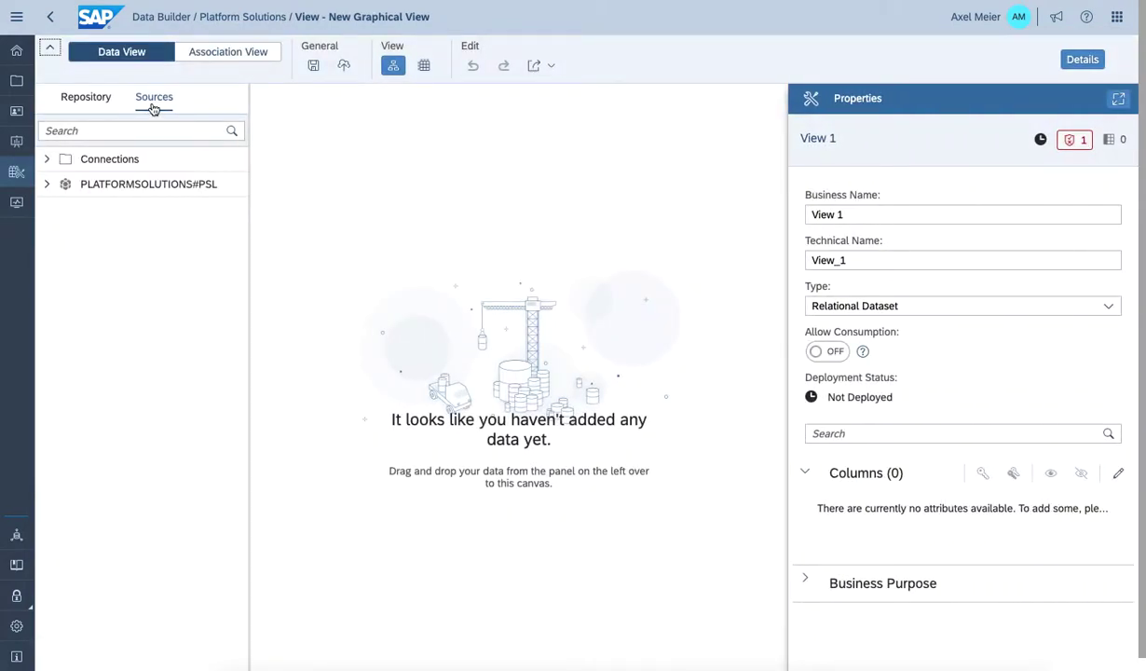
- Expand the ABAP_S4 connection in the view's sources and look into its Extractors folder
click(48, 160)
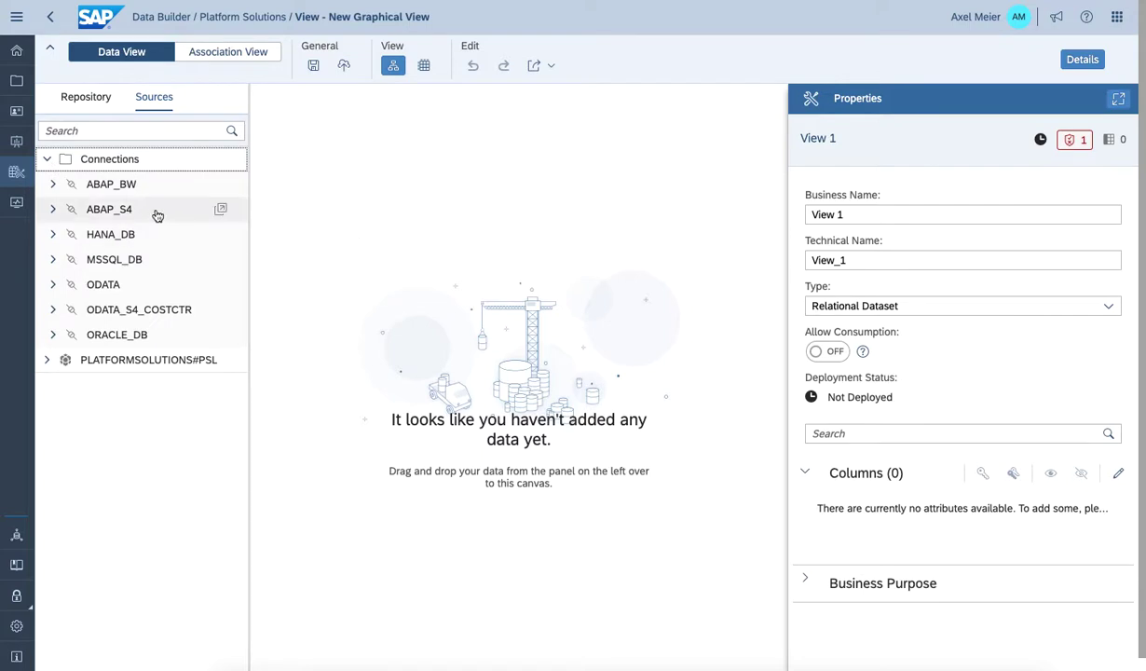
click(54, 213)
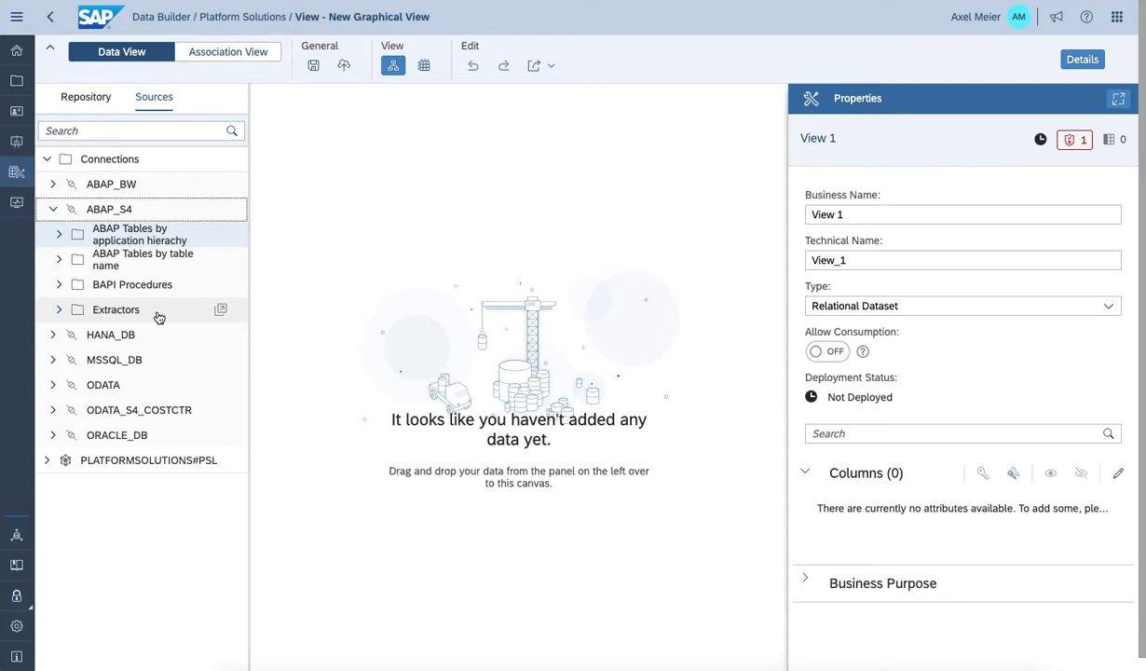
click(59, 311)
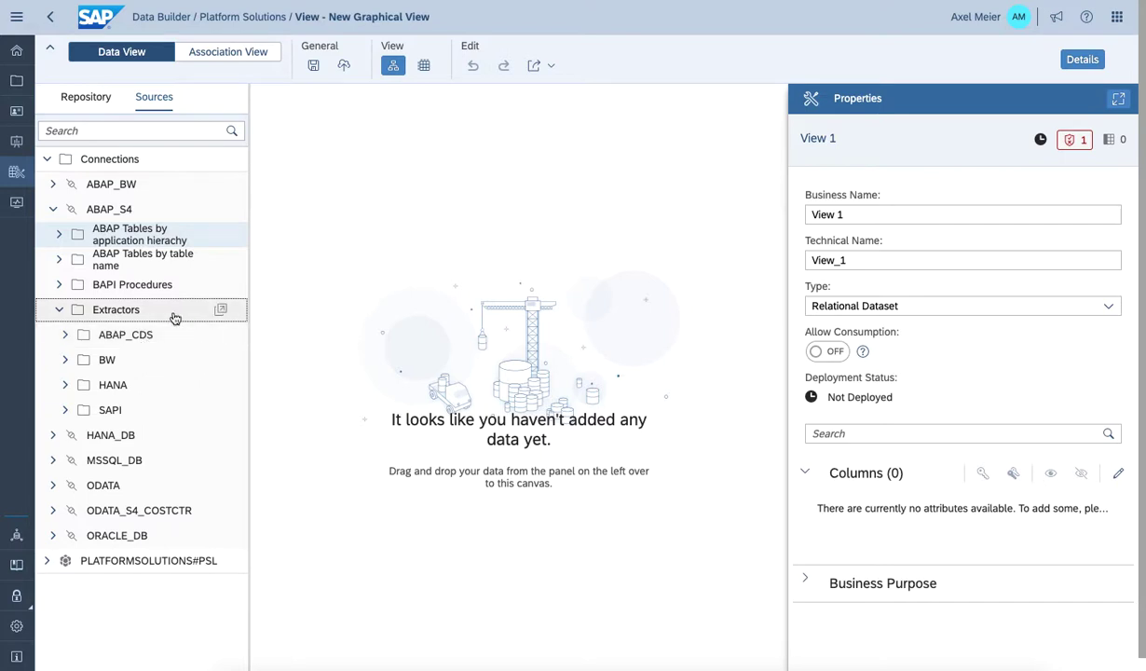
click(61, 310)
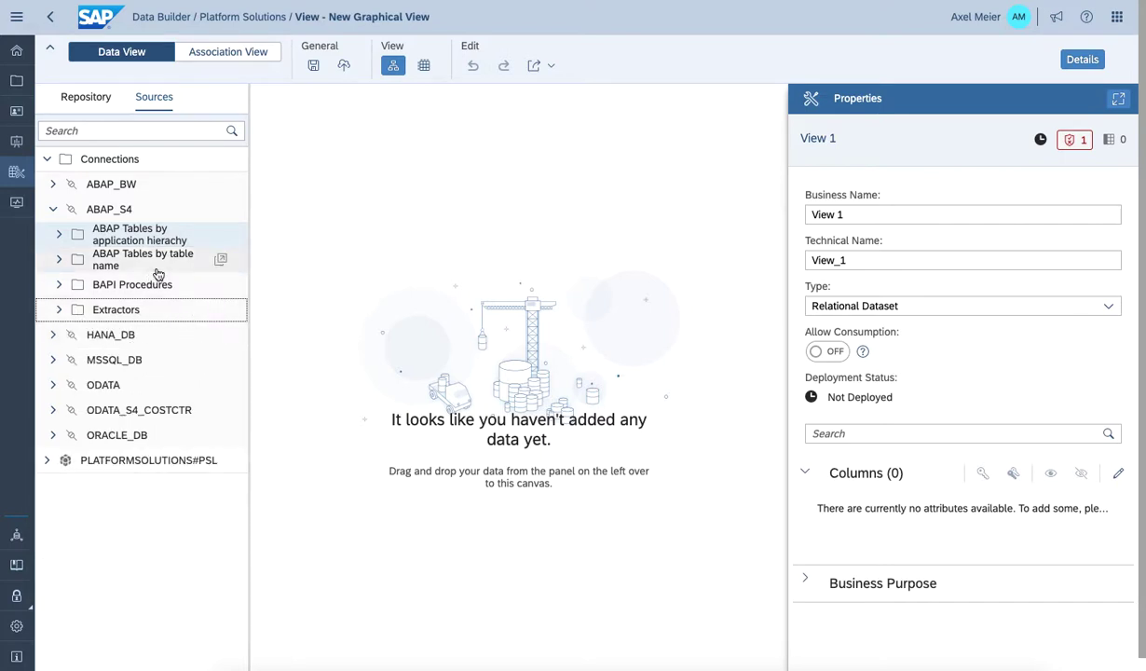
- Browse the ABAP tables by table name down to the MA... folder under M...
click(61, 261)
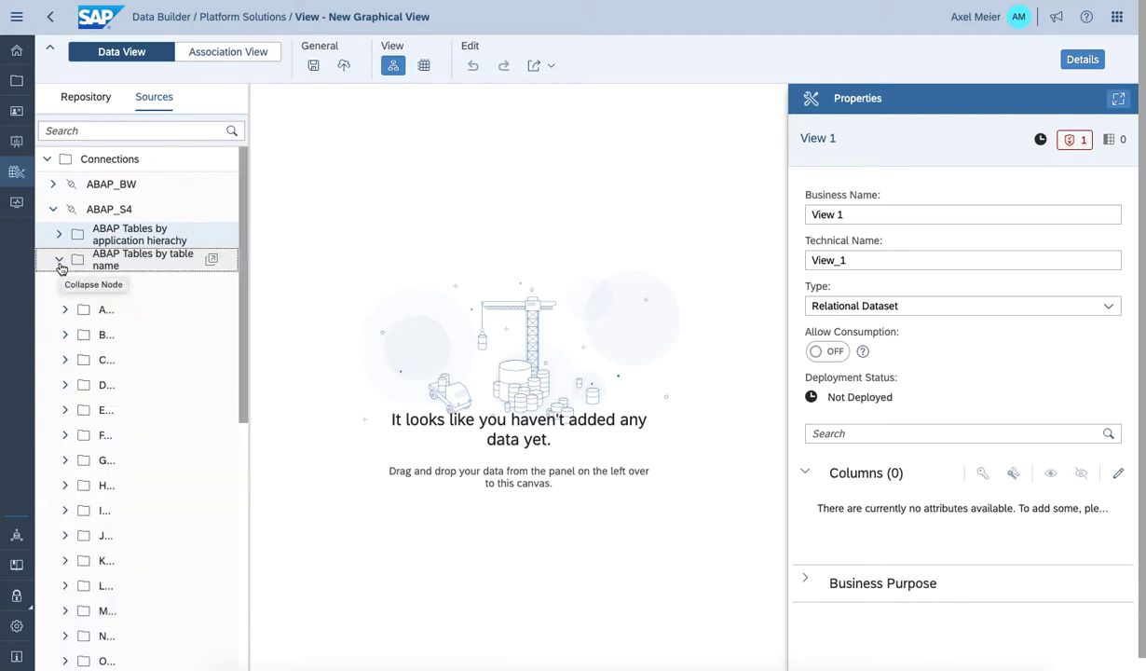
drag(241, 271, 239, 414)
click(66, 370)
drag(237, 340, 242, 377)
click(72, 371)
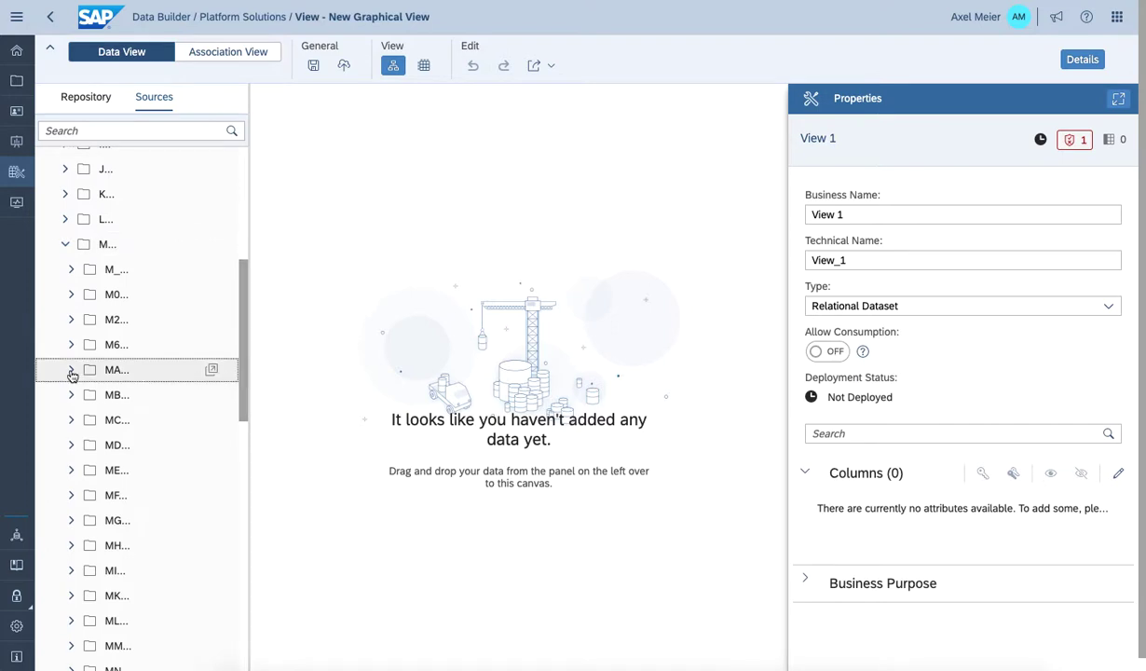
- Open the object import for the MA... folder and search its objects for "material"
click(211, 370)
click(529, 185)
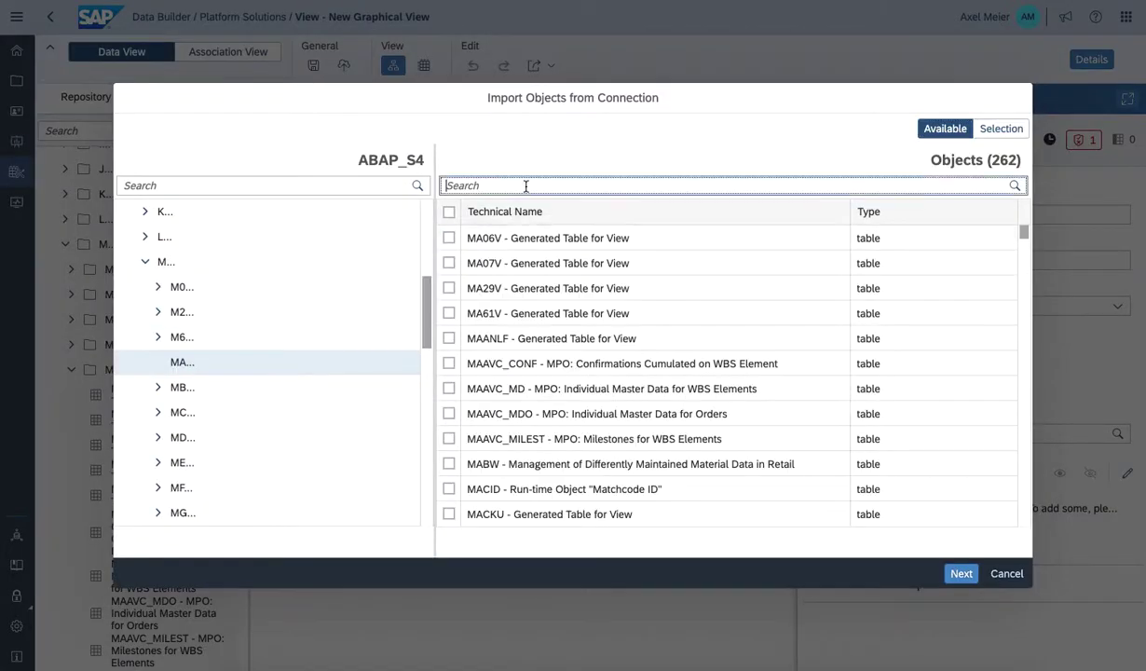
text(material)
key(Return)
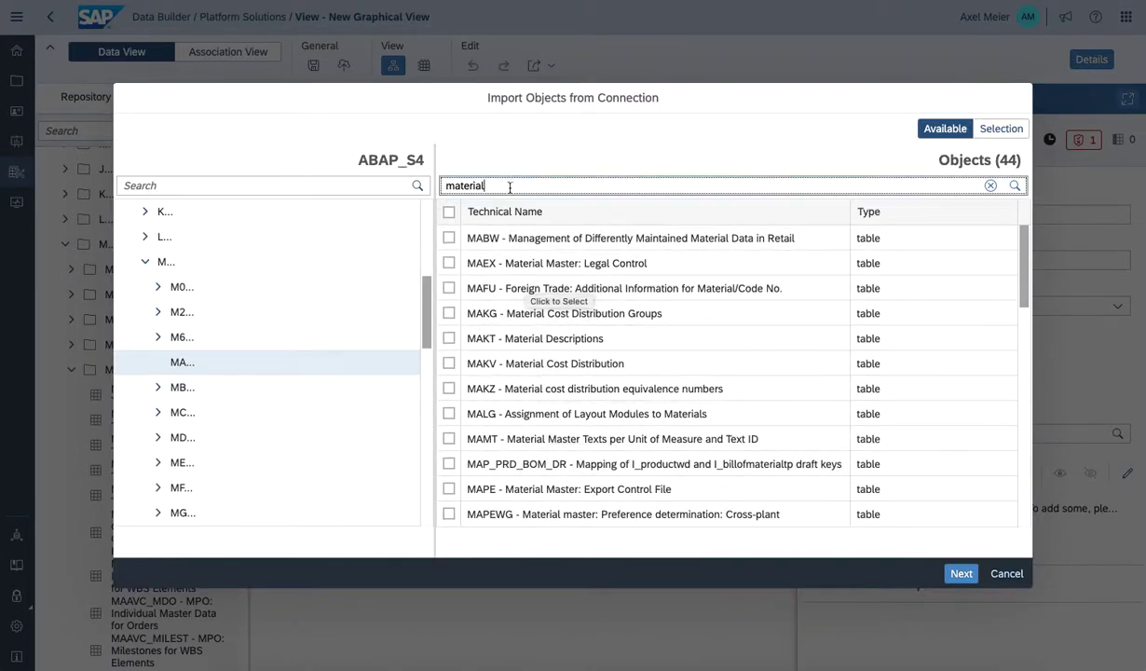
- Replace the object search term with "mara" and run the search
click(408, 184)
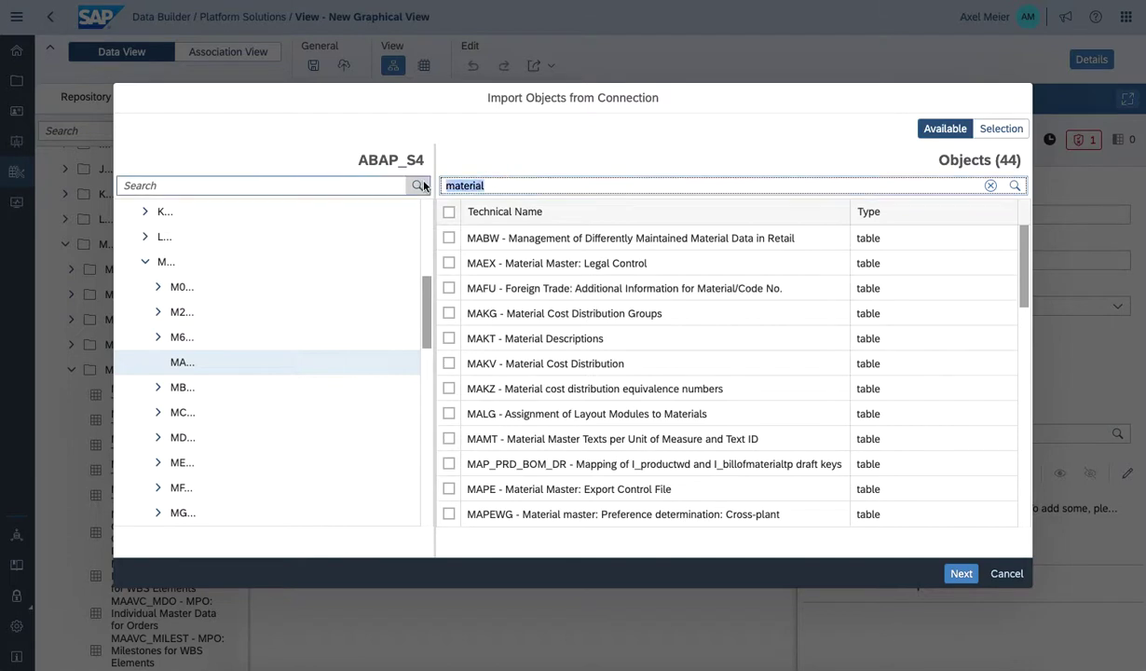
drag(549, 187, 440, 184)
key(BackSpace)
text(mara)
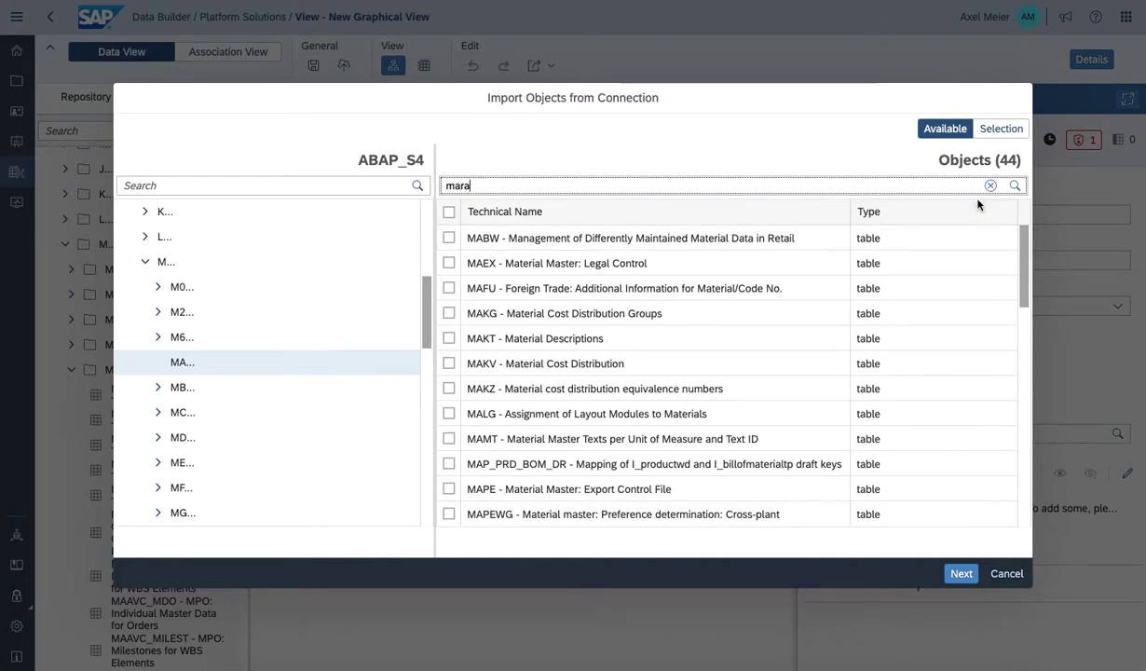
click(1015, 186)
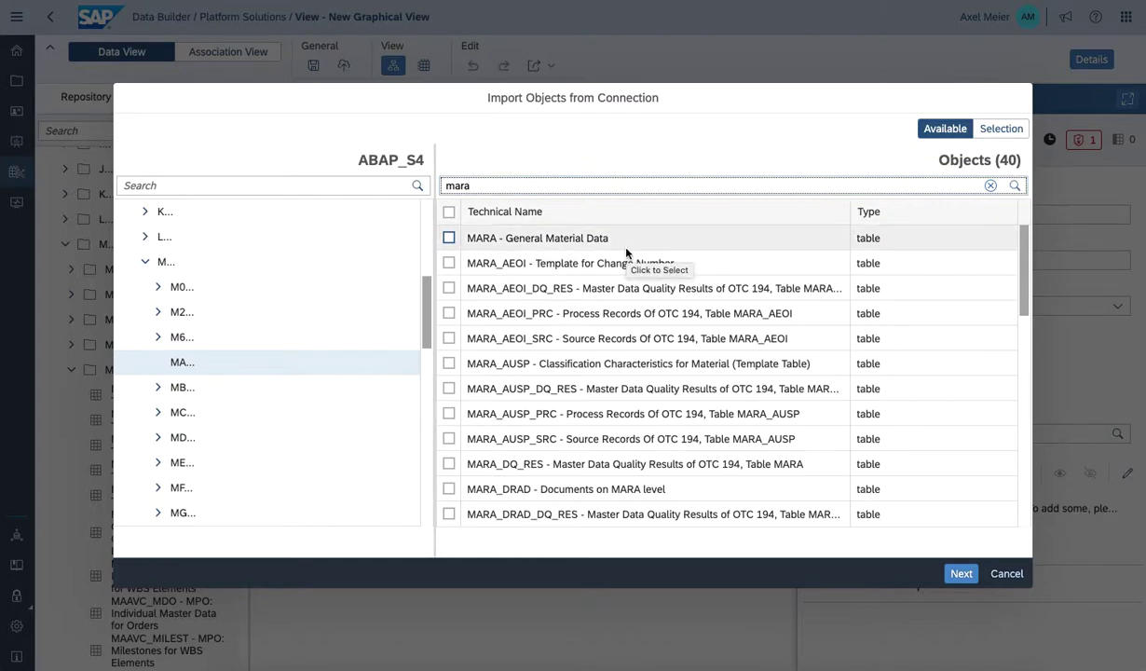
- Select the MARA - General Material Data table, then import and deploy it into the view
click(449, 237)
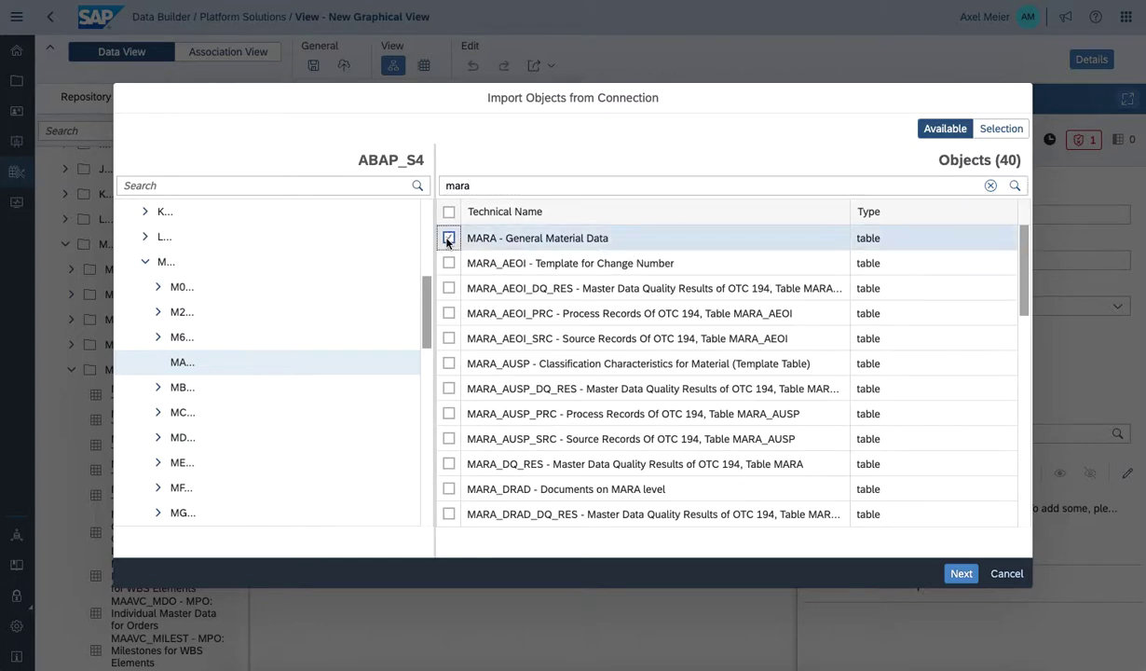
click(958, 574)
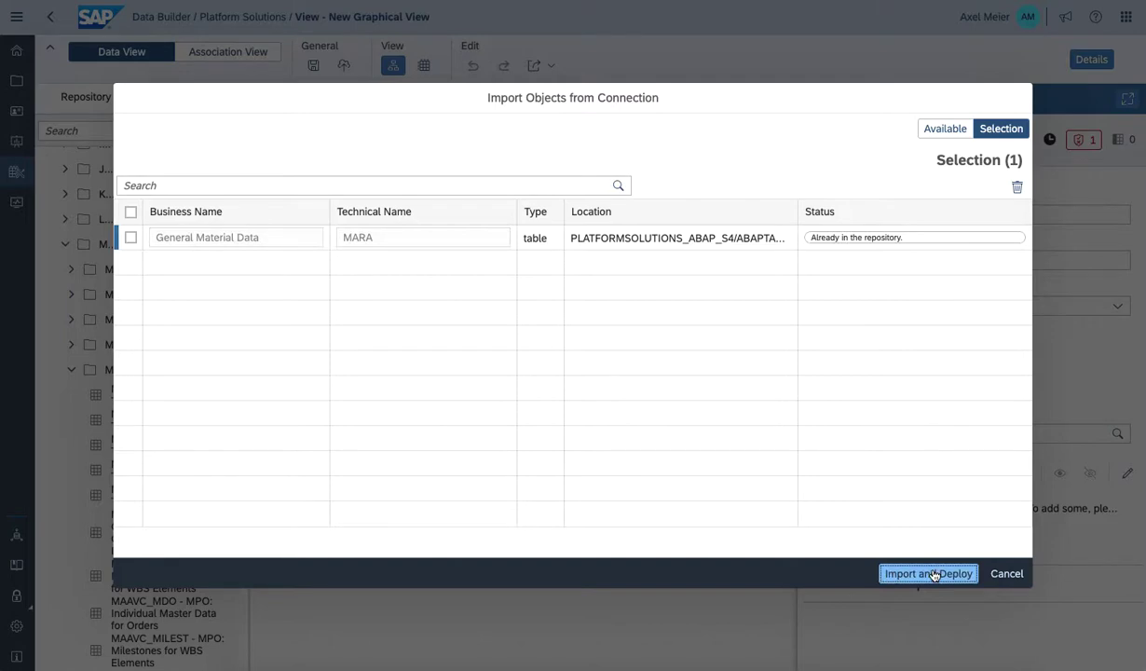
click(931, 573)
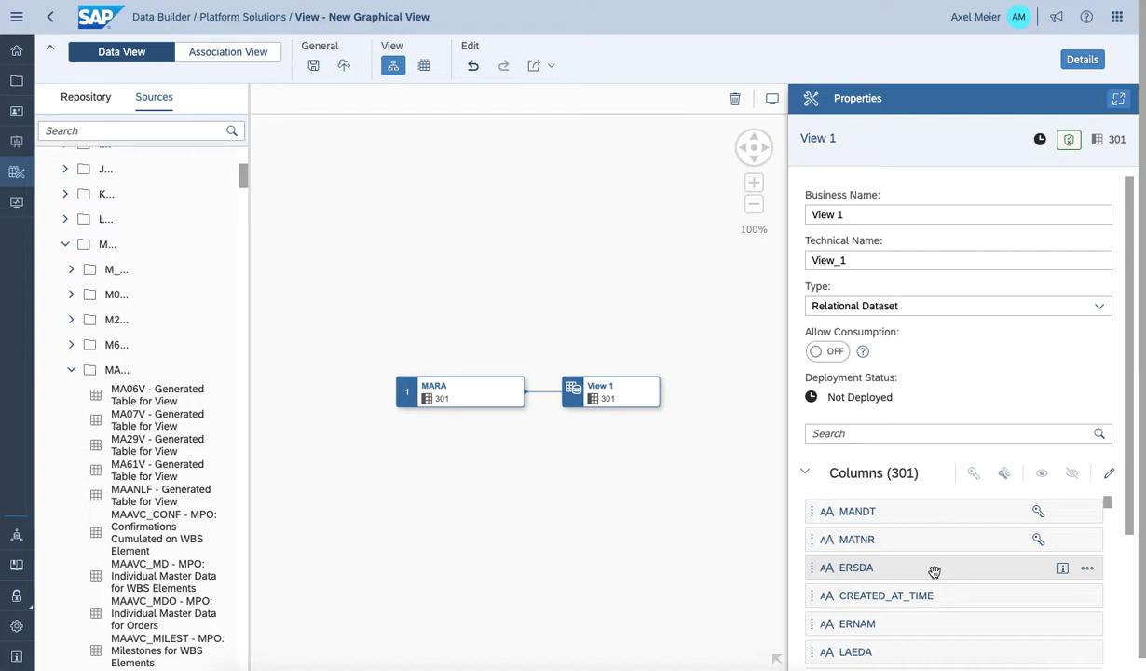
- Preview the MARA table's data from its node in the view and look through the columns
click(446, 389)
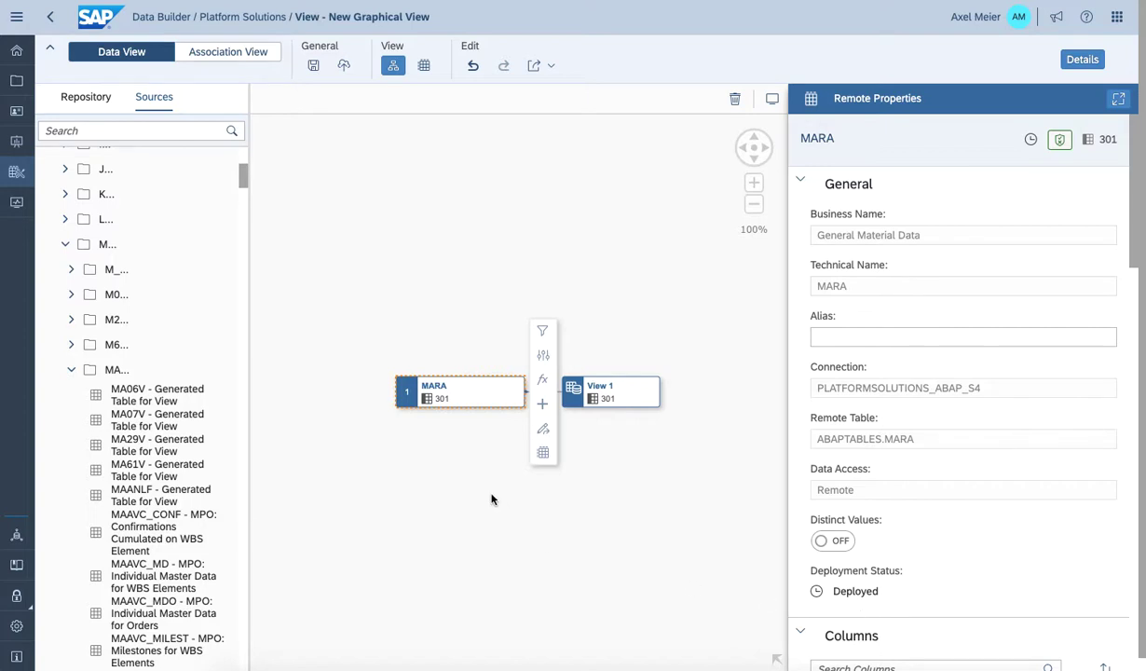
click(468, 327)
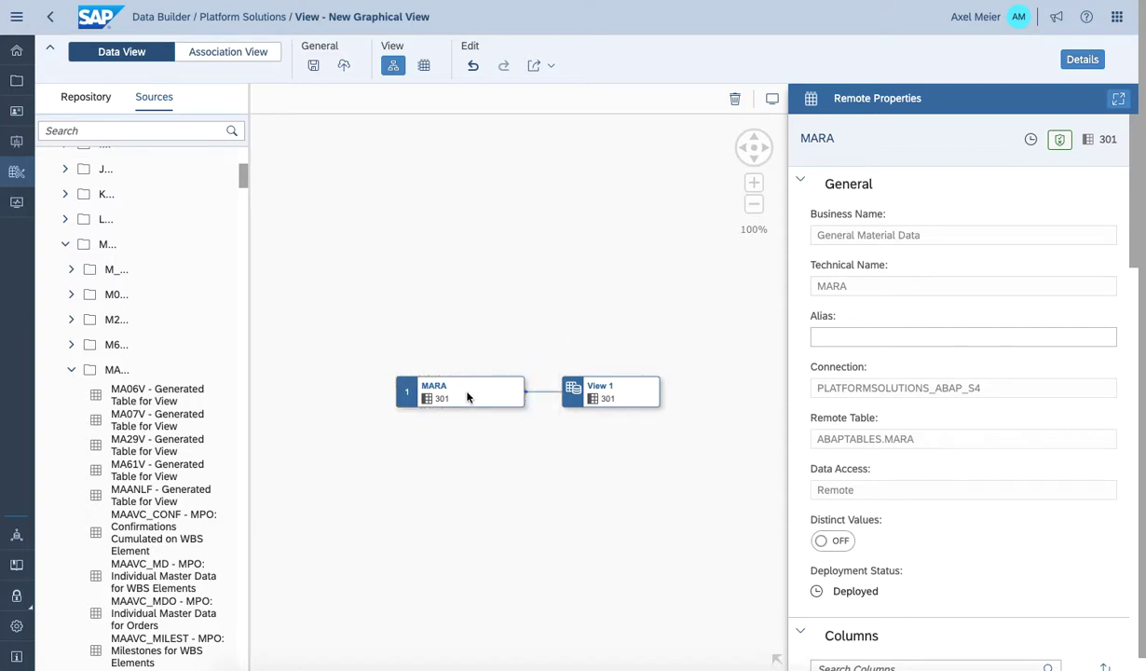
click(467, 397)
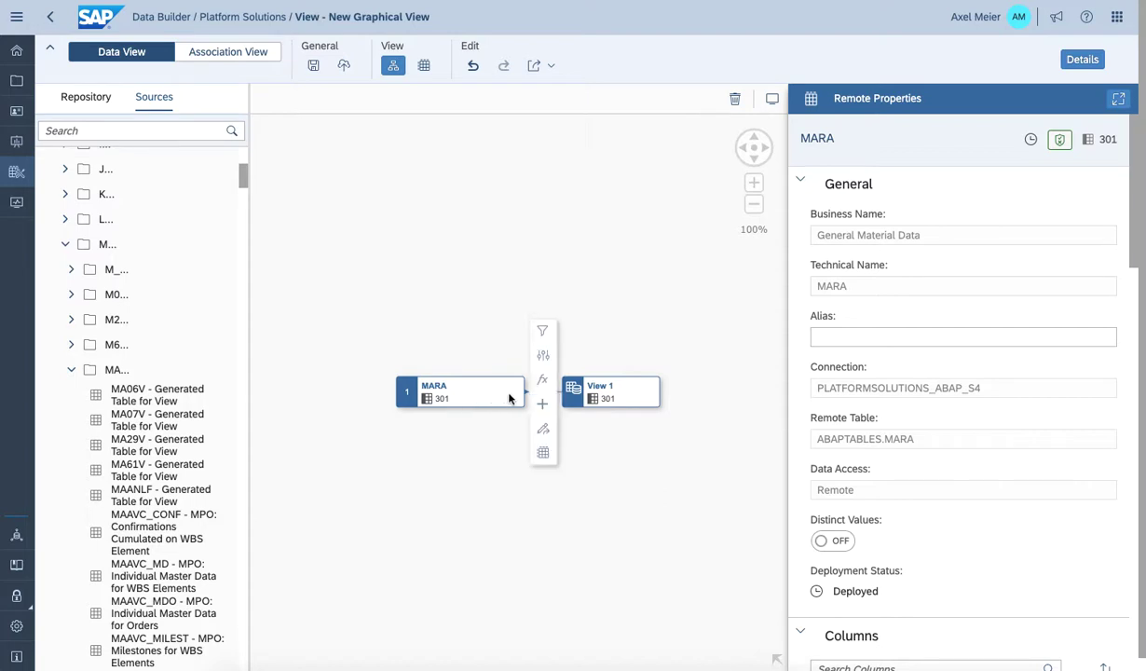
click(544, 453)
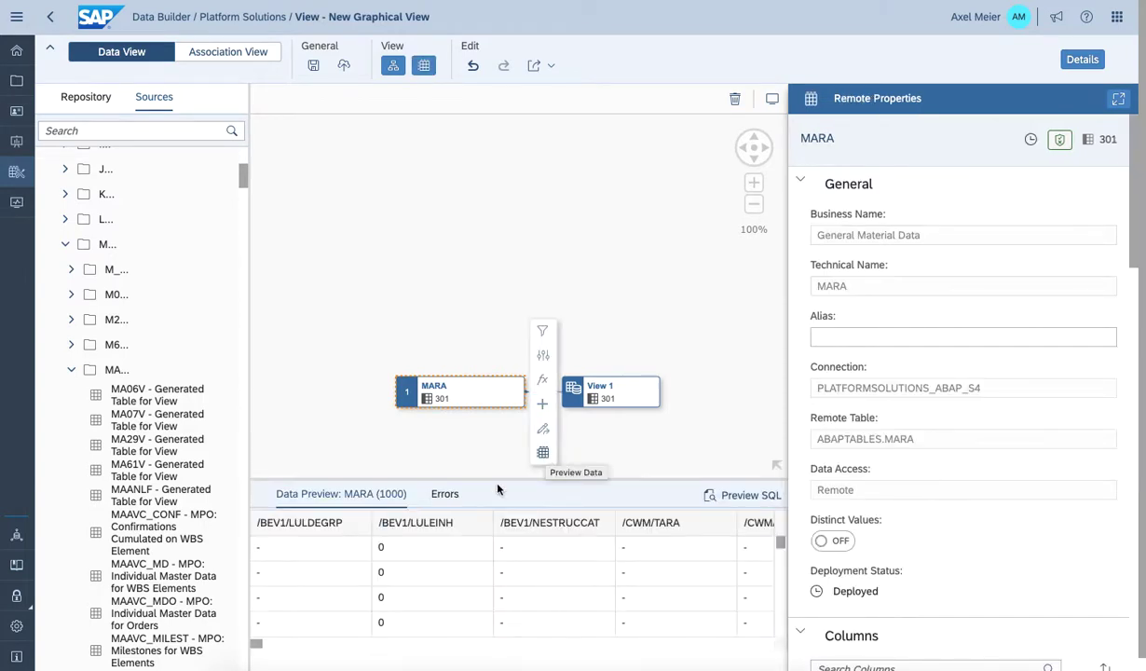
mouse_move(255, 644)
mouse_down()
mouse_move(309, 645)
mouse_move(263, 647)
mouse_up()
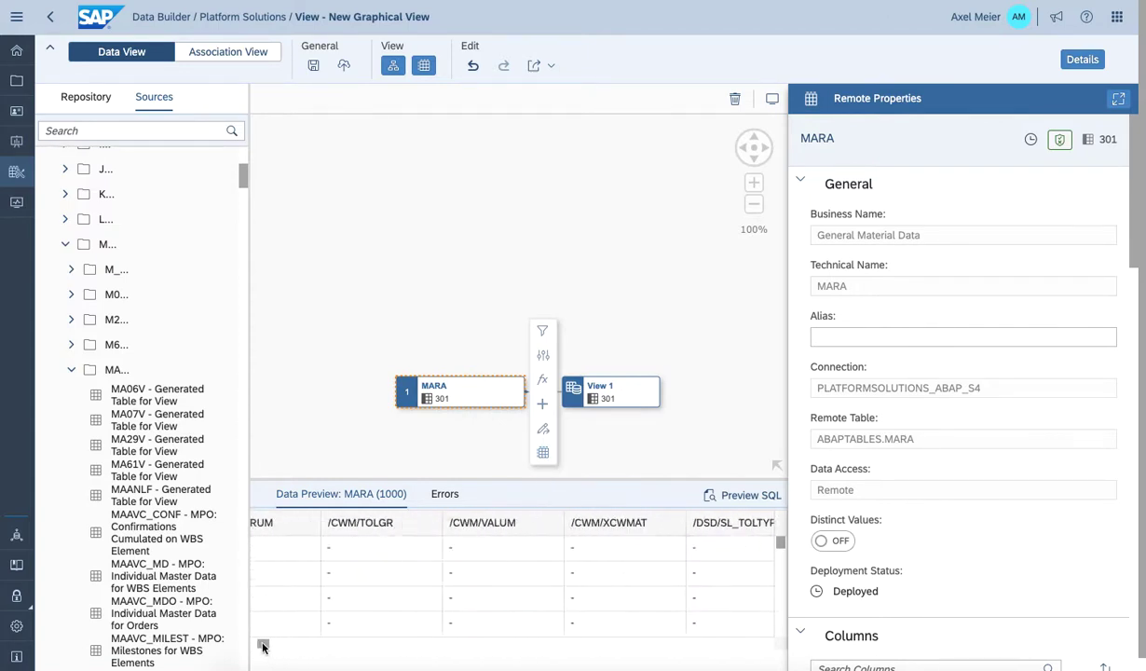
click(372, 326)
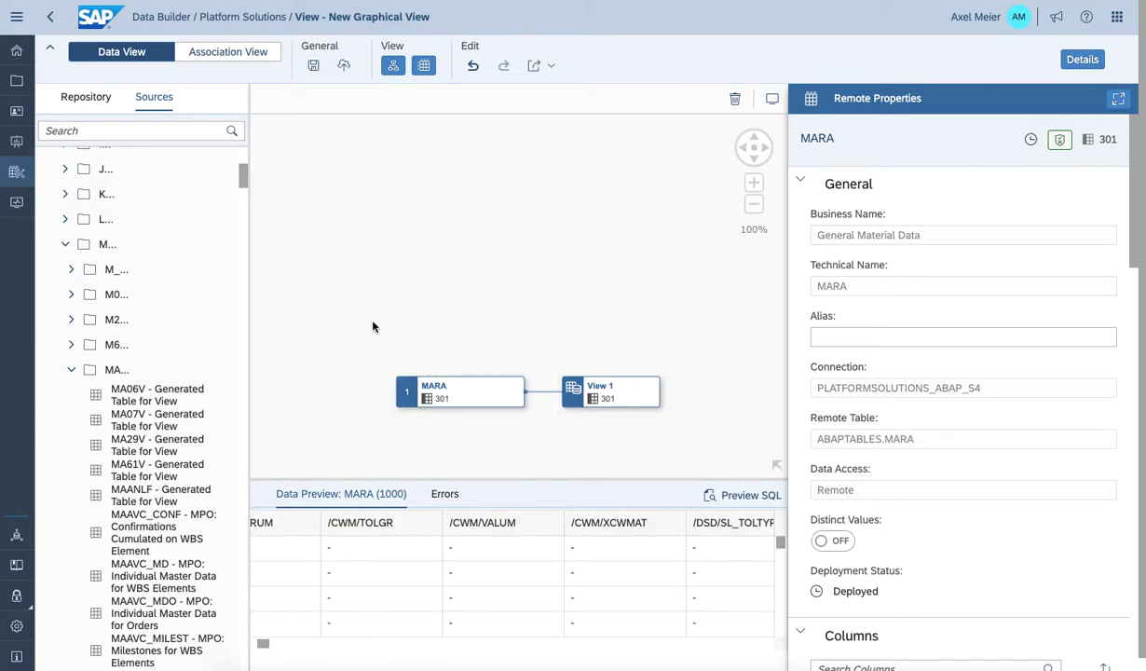
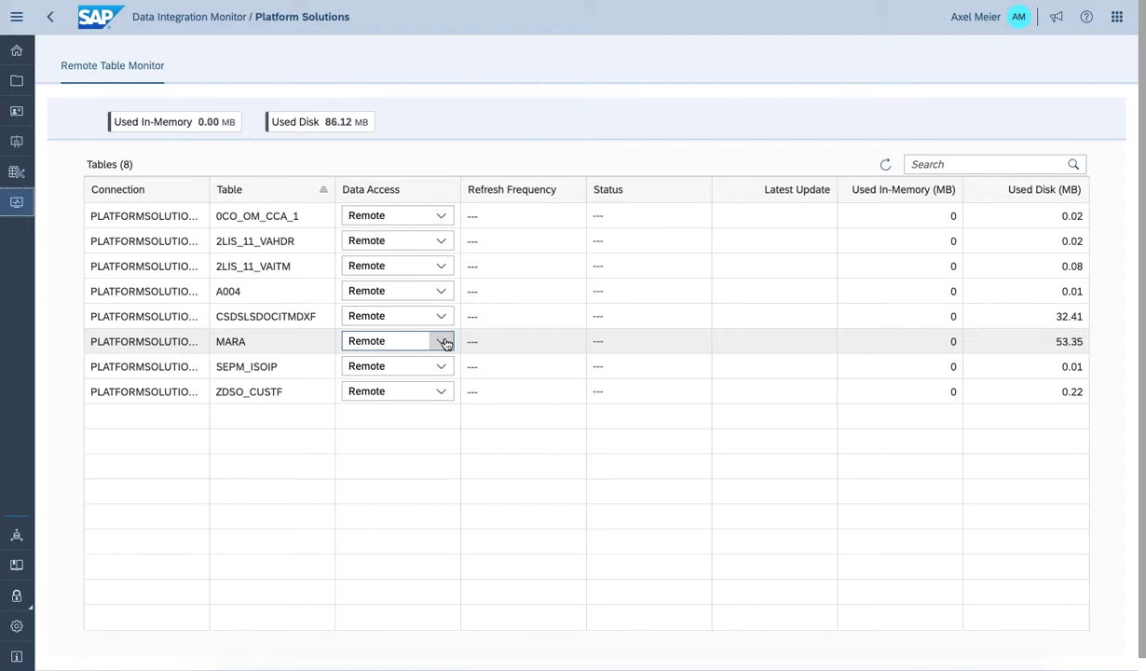
- Try to switch the MARA table's data access to Replicated in the Remote Table Monitor
click(444, 342)
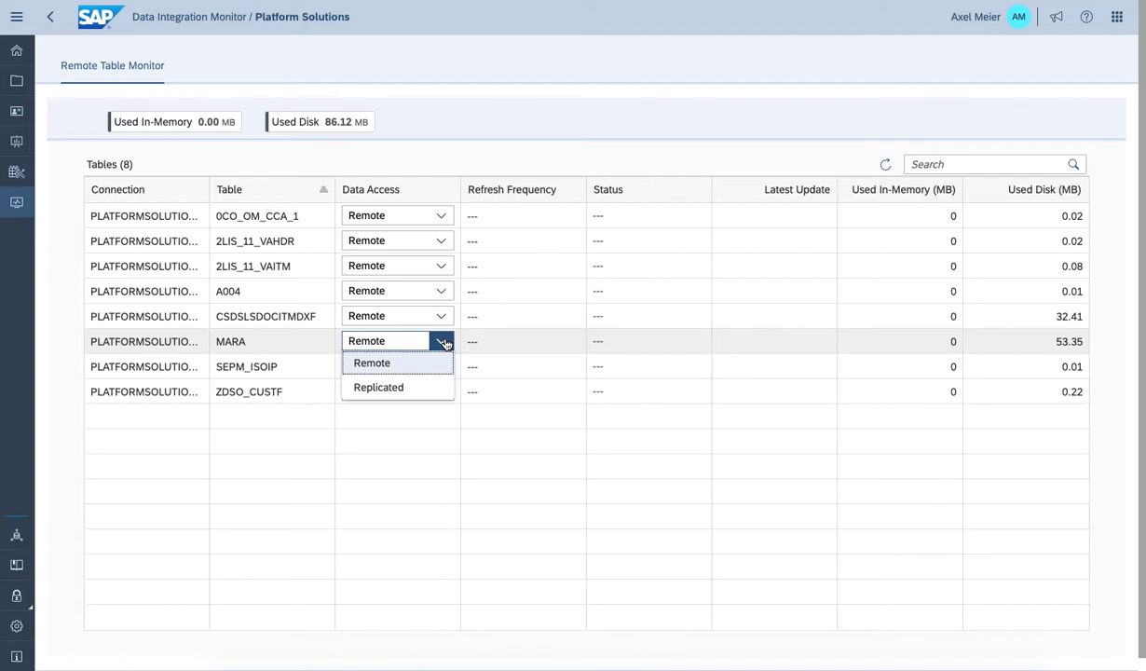
click(408, 395)
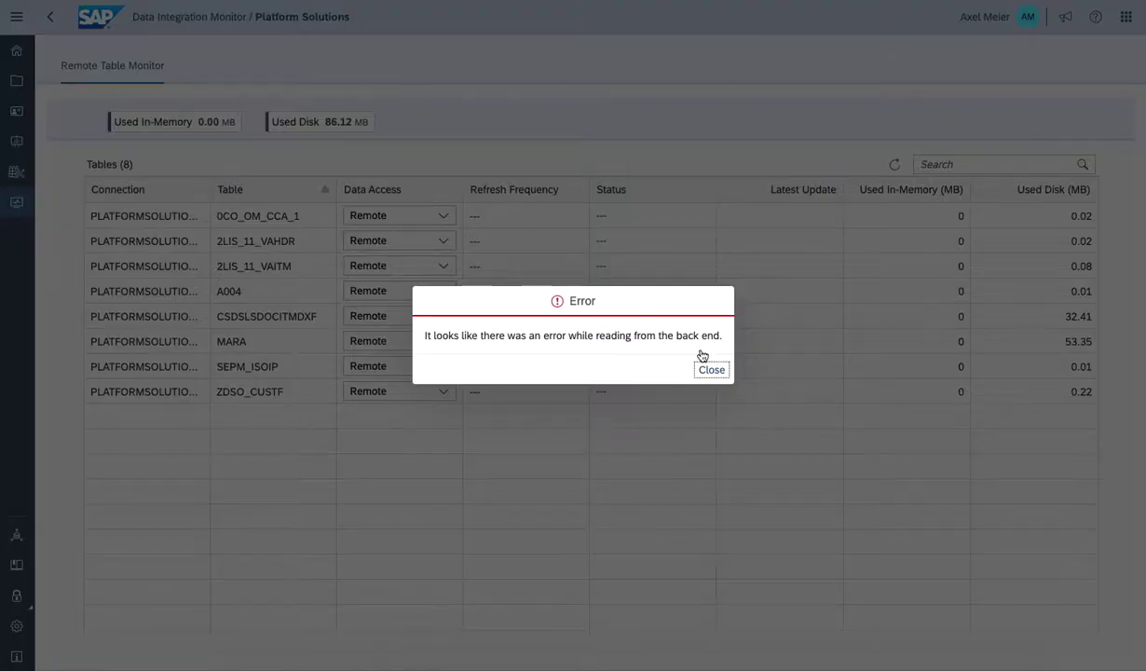
click(710, 371)
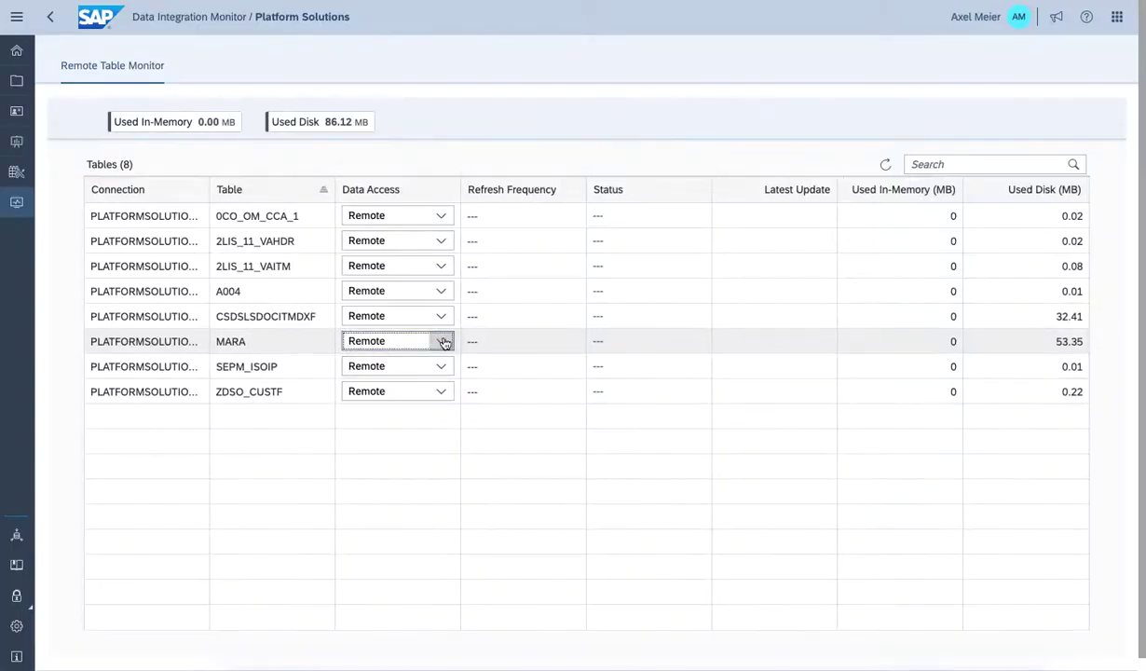
- Set MARA's data access to Replicated with refresh frequency None, start the replication and refresh the table list
click(444, 343)
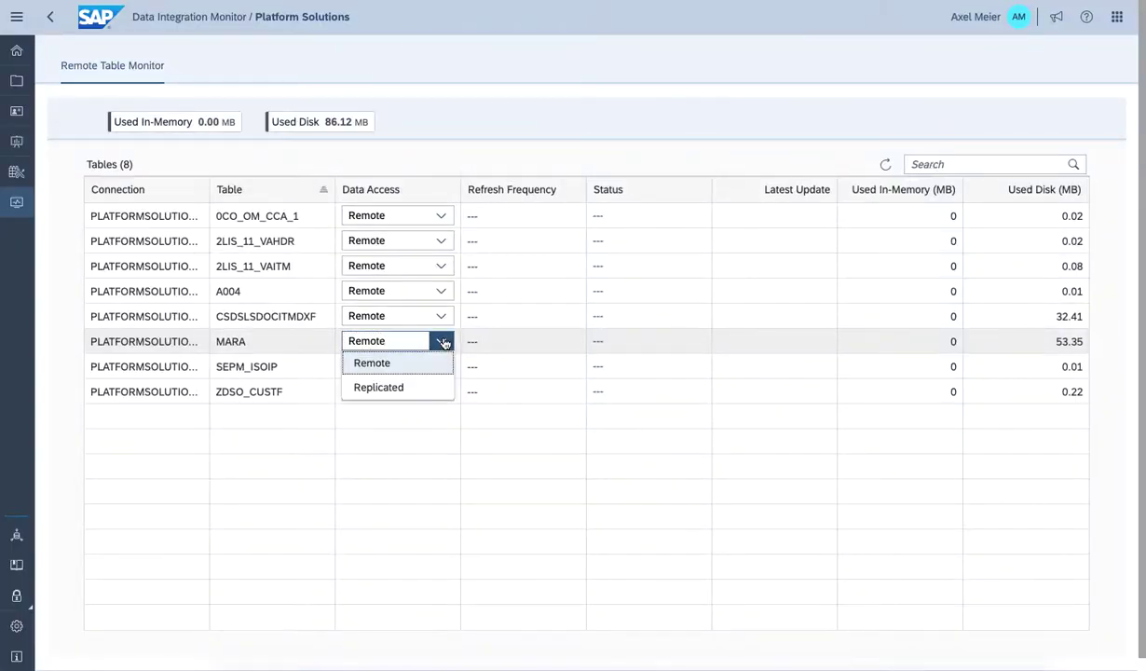
click(418, 390)
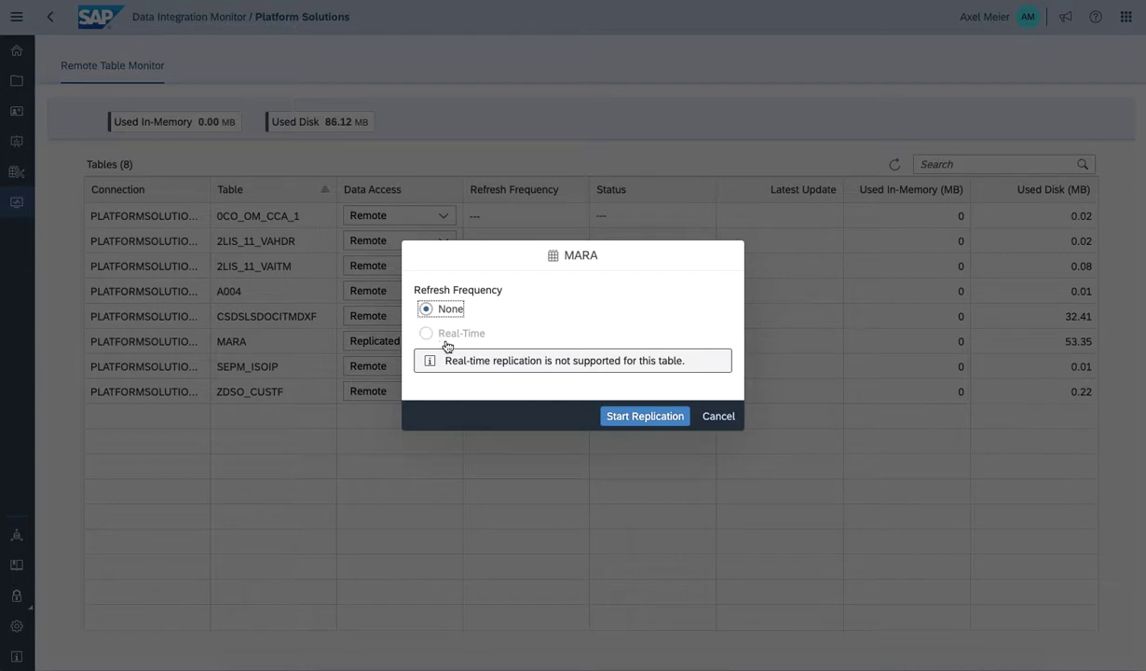
click(627, 415)
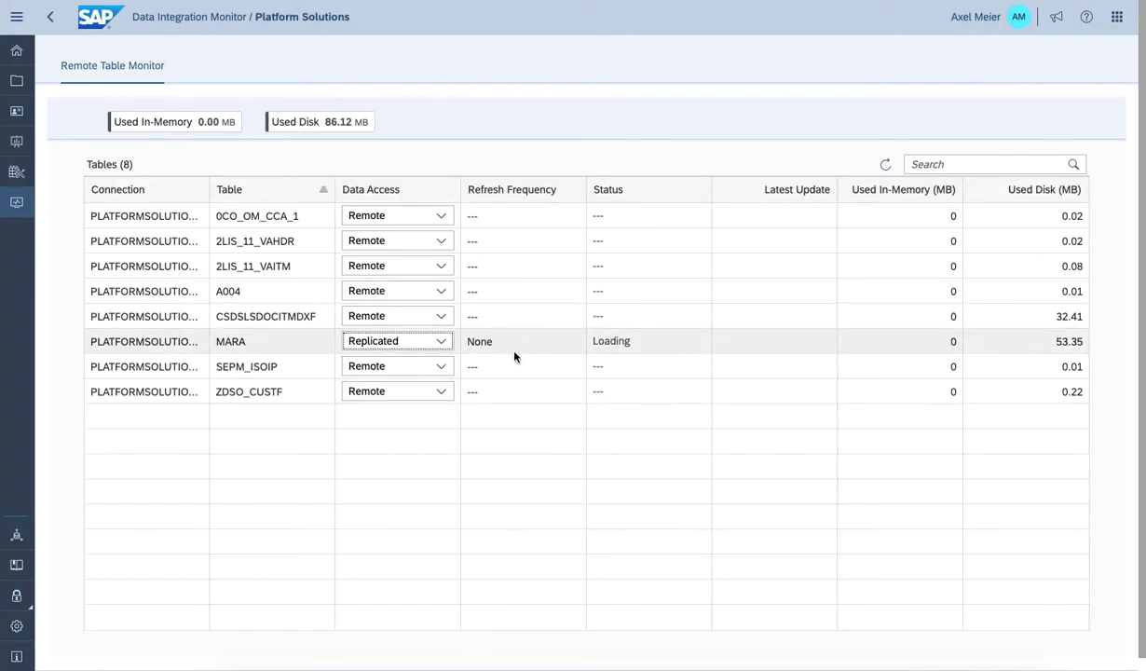
click(885, 165)
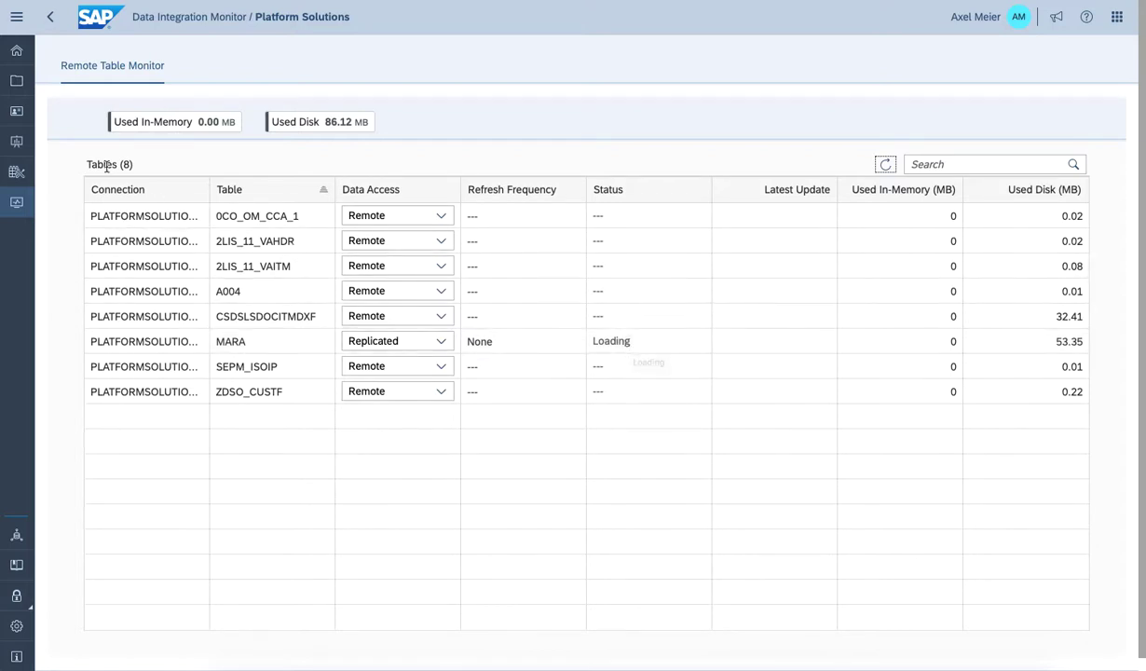
- Create another graphical view in the Data Builder and expand the ABAP_S4 connection in its sources
click(15, 182)
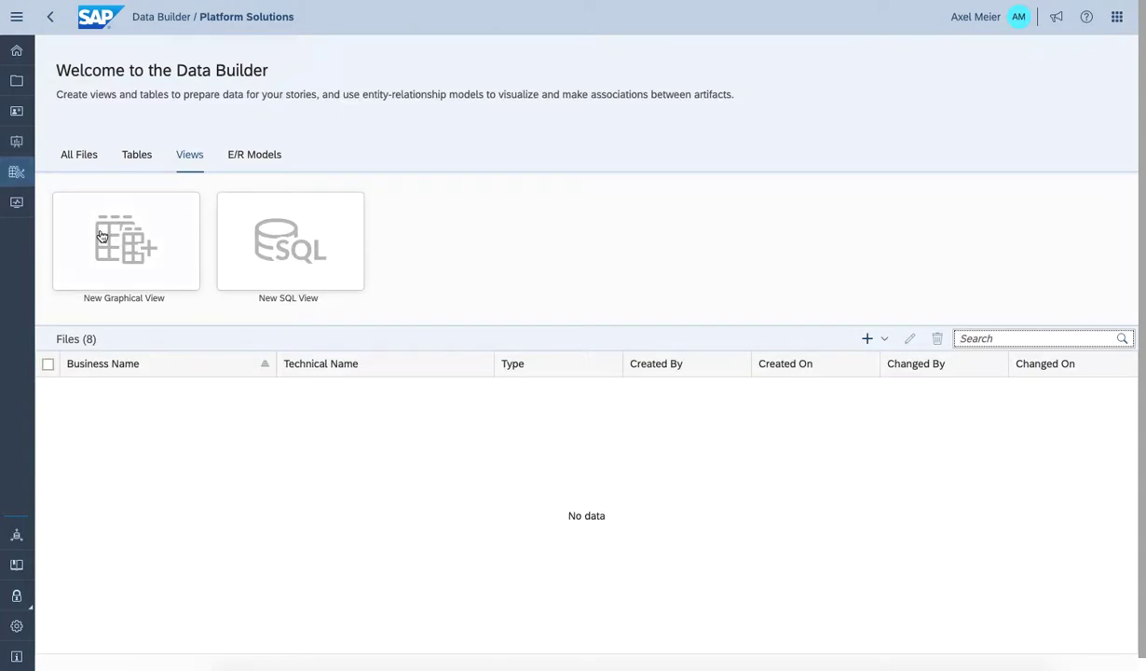
click(133, 253)
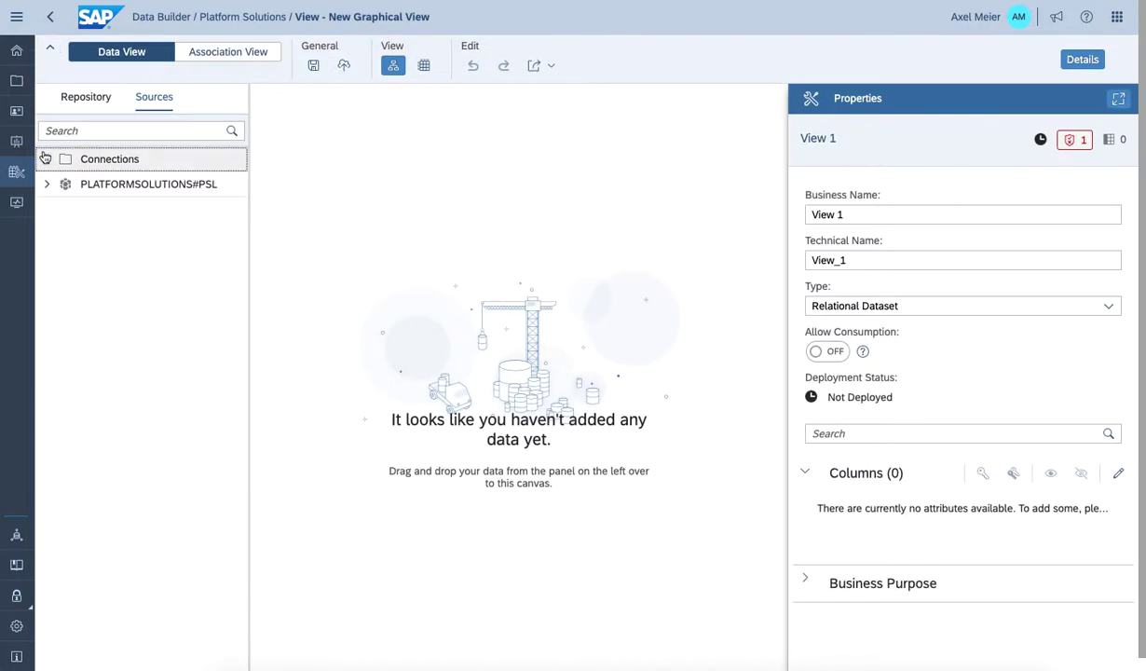
click(46, 159)
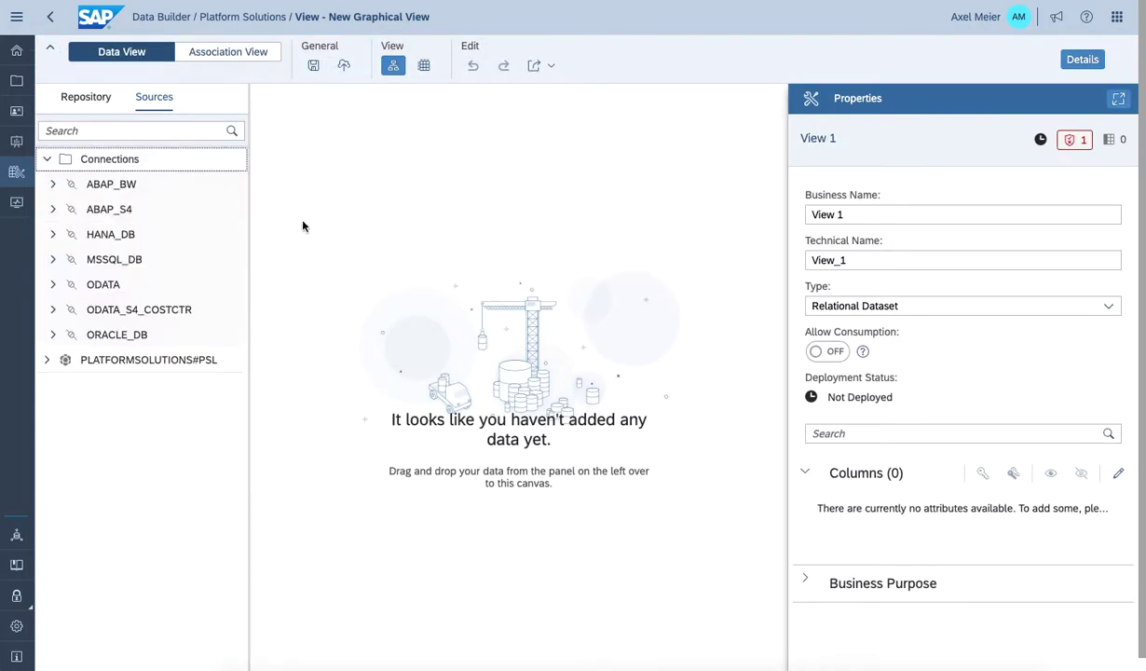
click(53, 210)
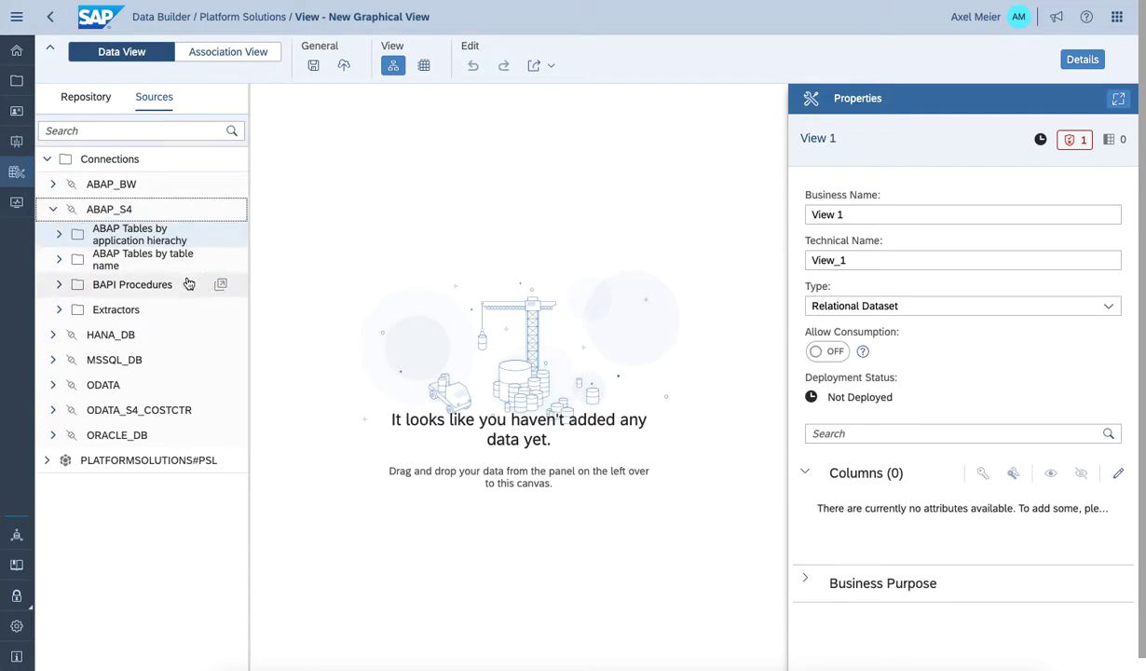
- Open the import of objects for the C... folder under ABAP_S4's ABAP_CDS extractors
click(60, 311)
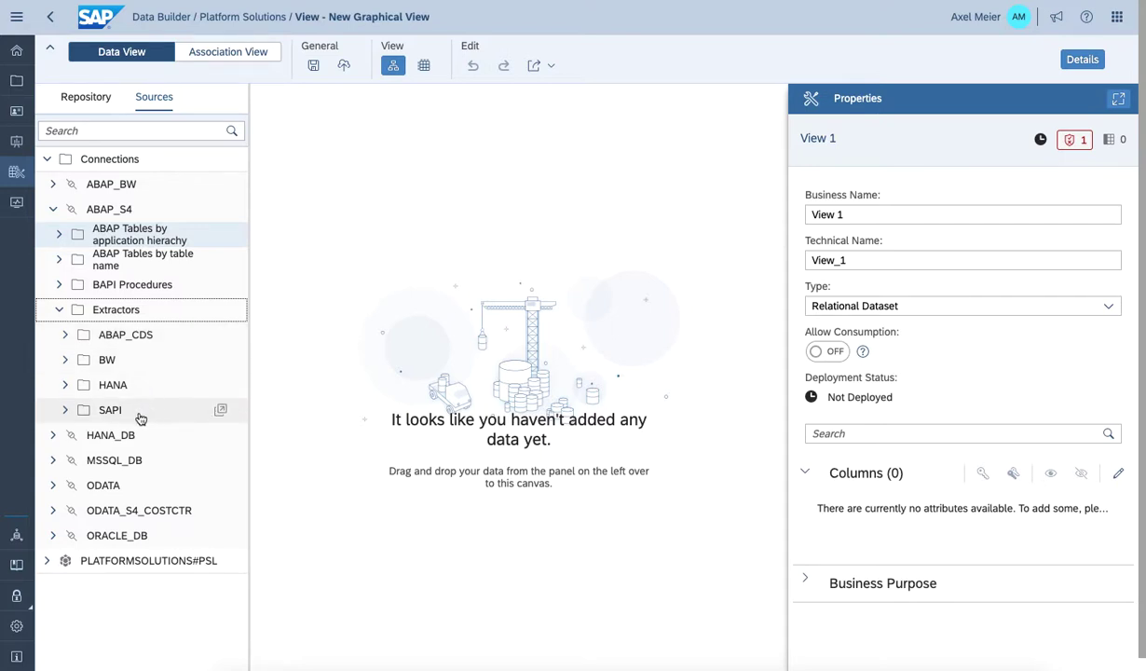
click(66, 335)
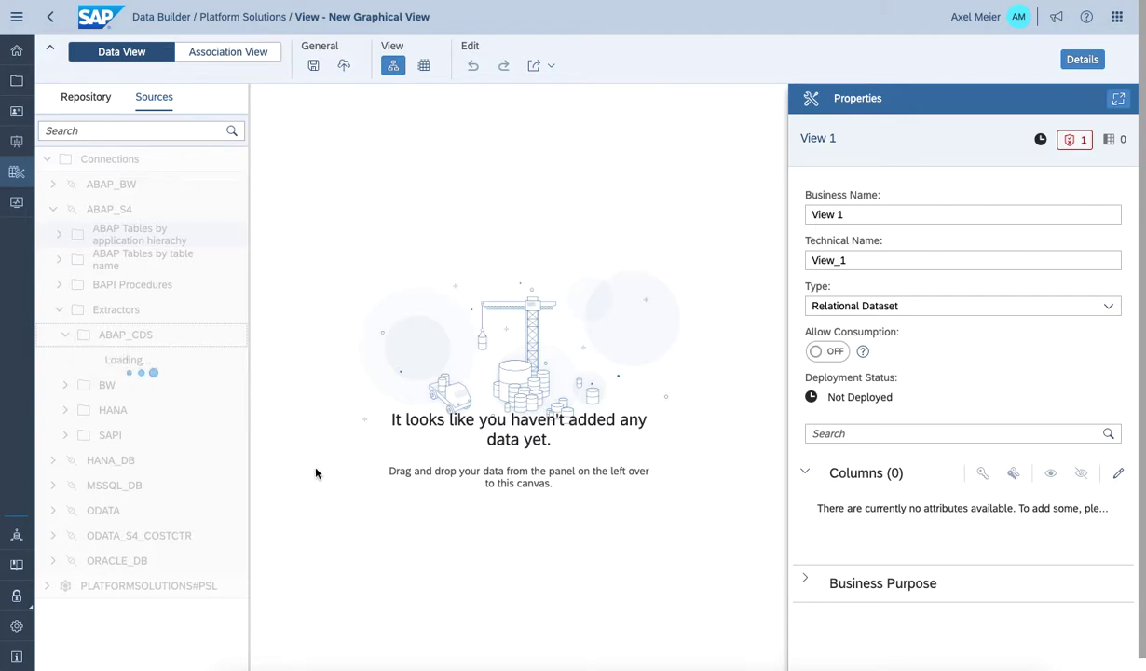
click(71, 409)
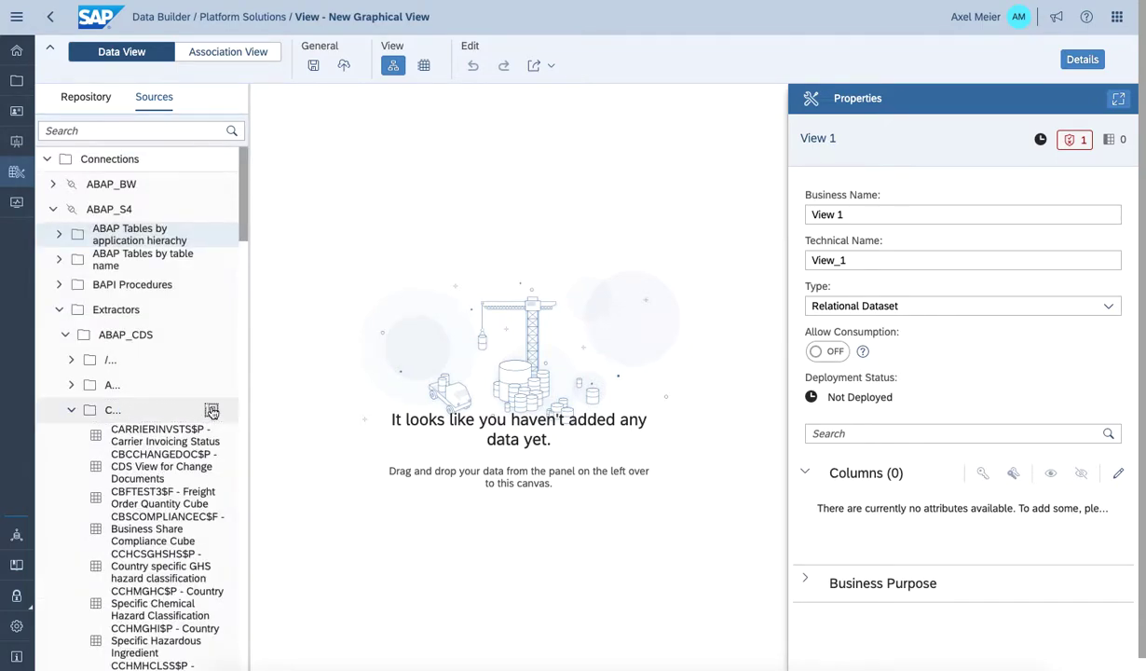
click(211, 409)
- Find the extractor CSDSLSDOCITMDX$F with the search term csdsl, then import and deploy it into the view
click(515, 185)
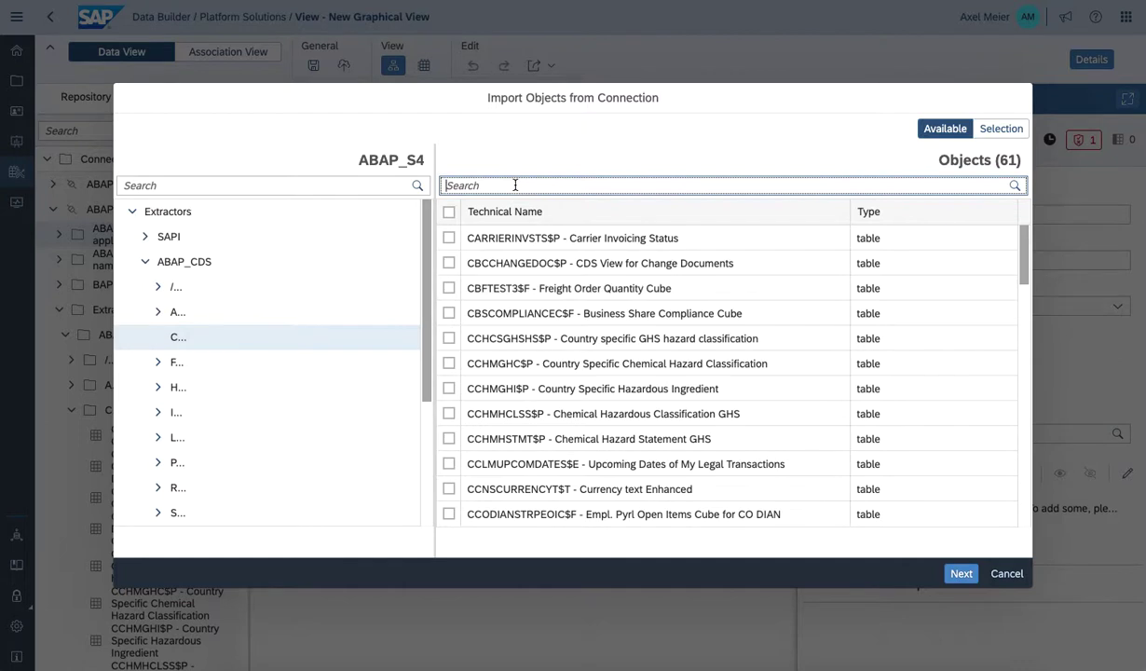
text(csdsl)
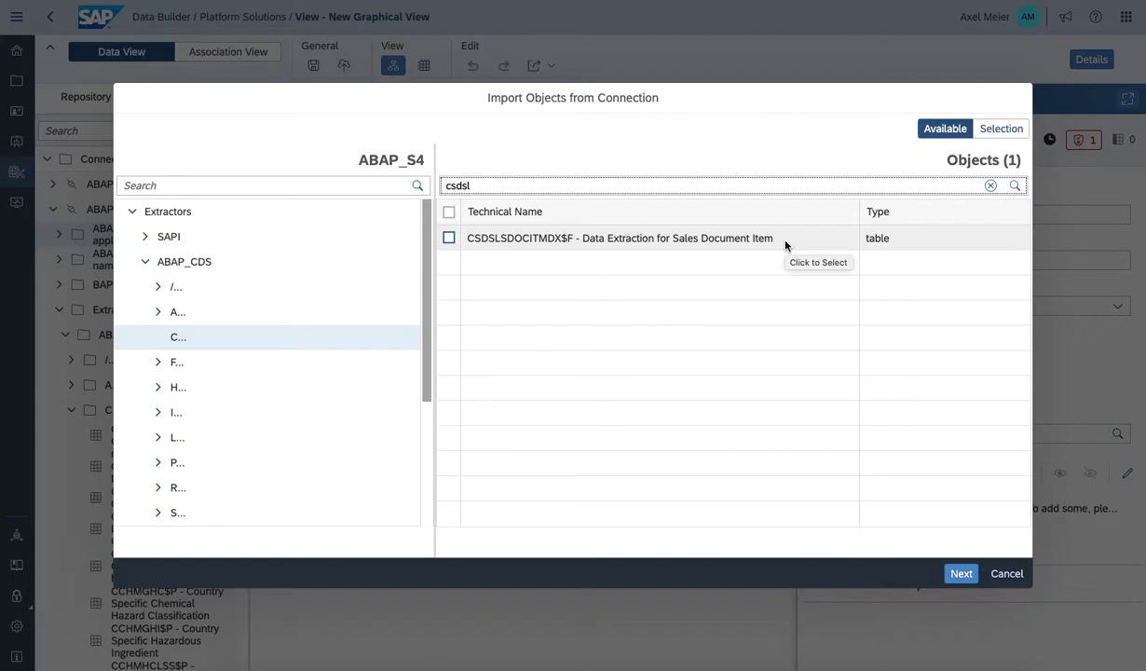
click(448, 238)
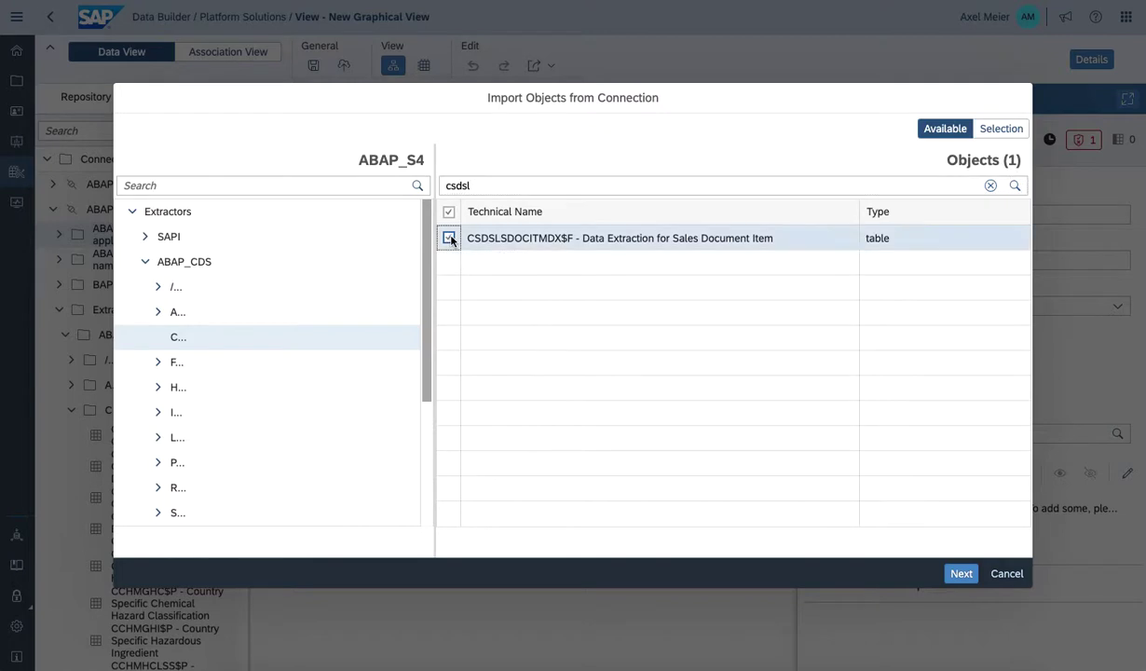
click(960, 573)
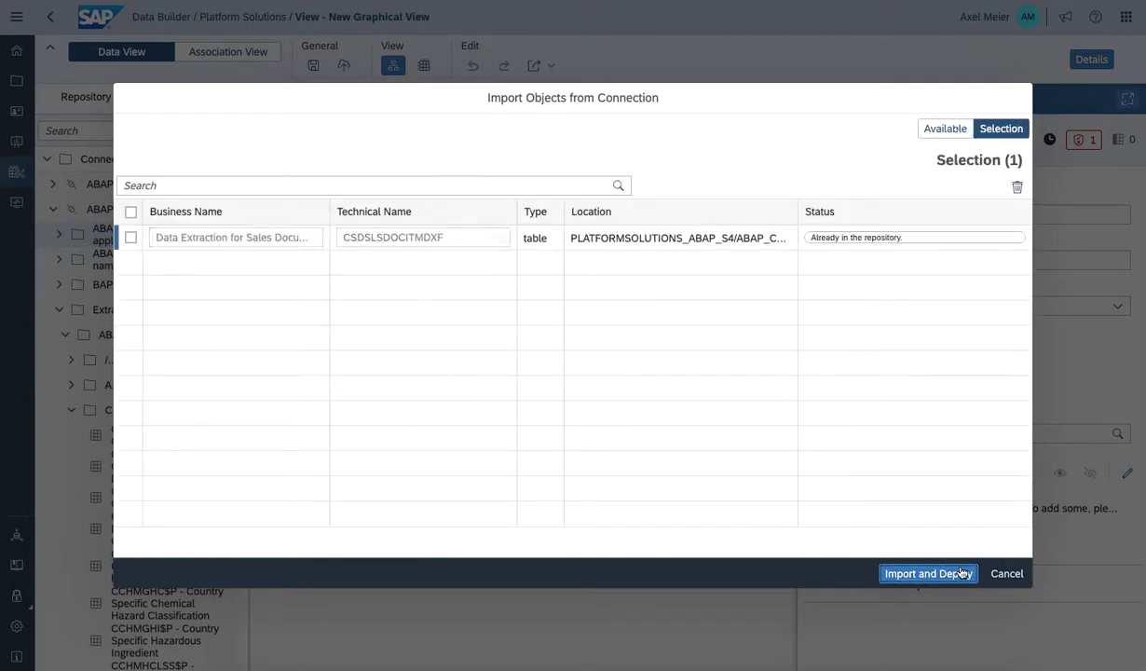
click(939, 575)
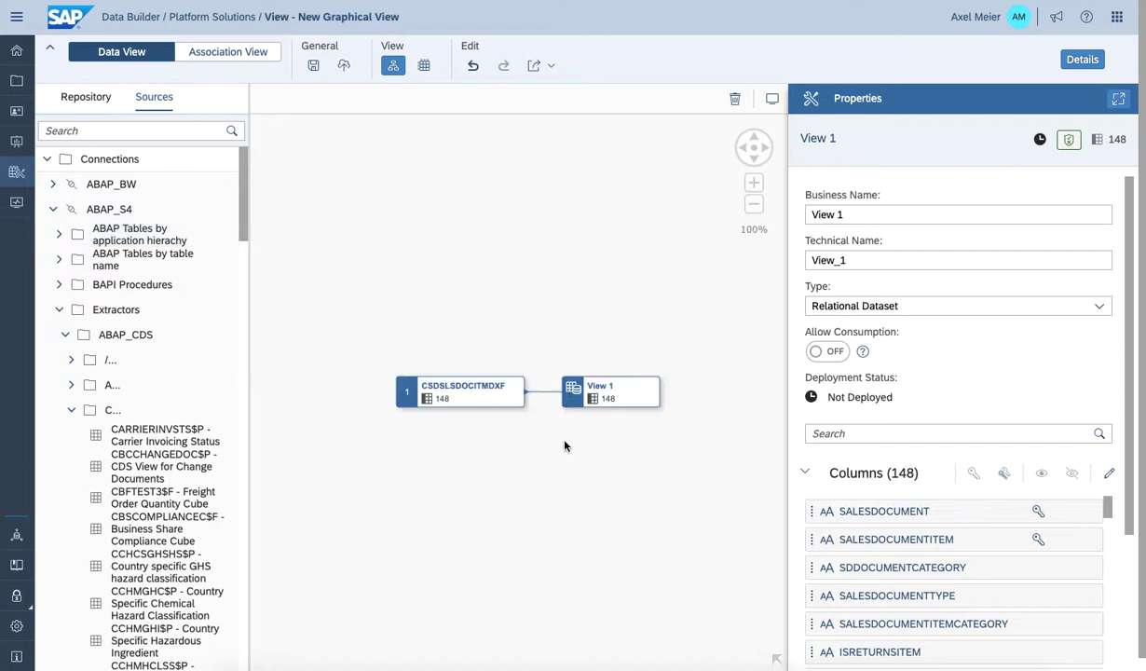
- Preview the CSDSLSDOCITMDXF data from its node in the view and look through the columns
click(482, 399)
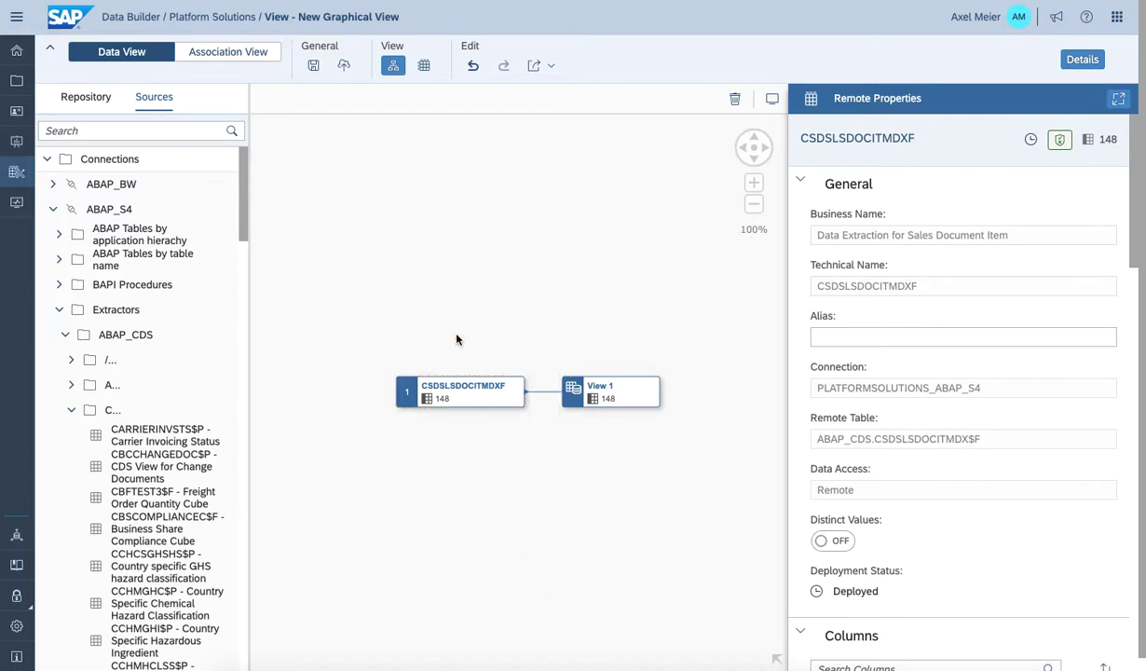
click(473, 392)
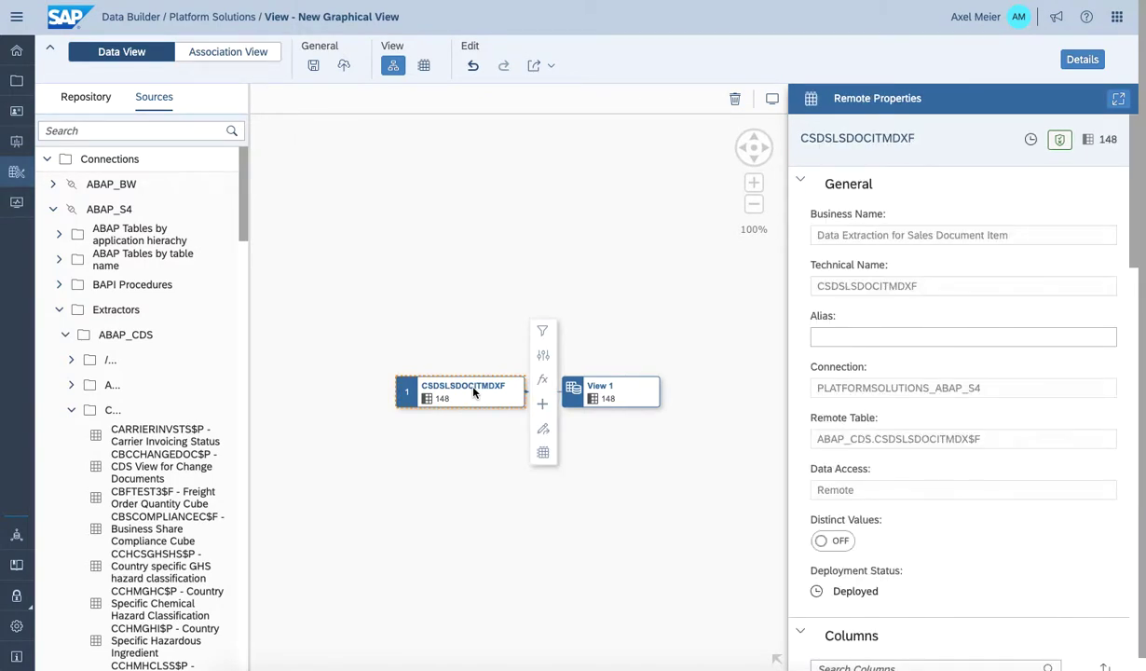
click(542, 453)
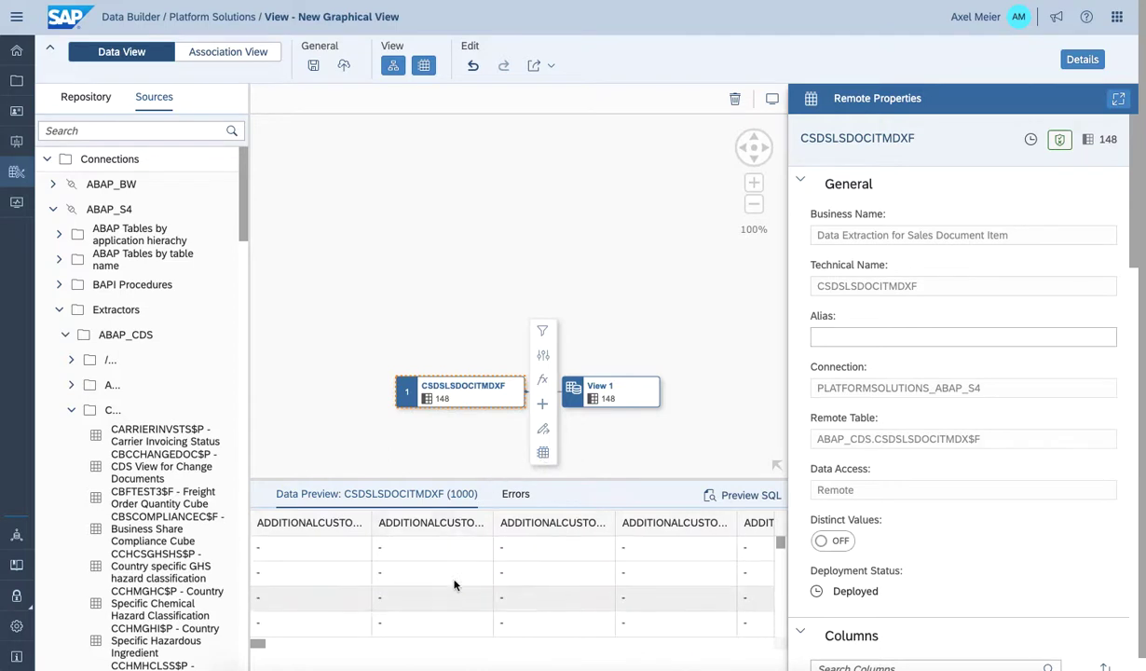
mouse_move(257, 644)
mouse_down()
mouse_move(307, 643)
mouse_move(268, 655)
mouse_up()
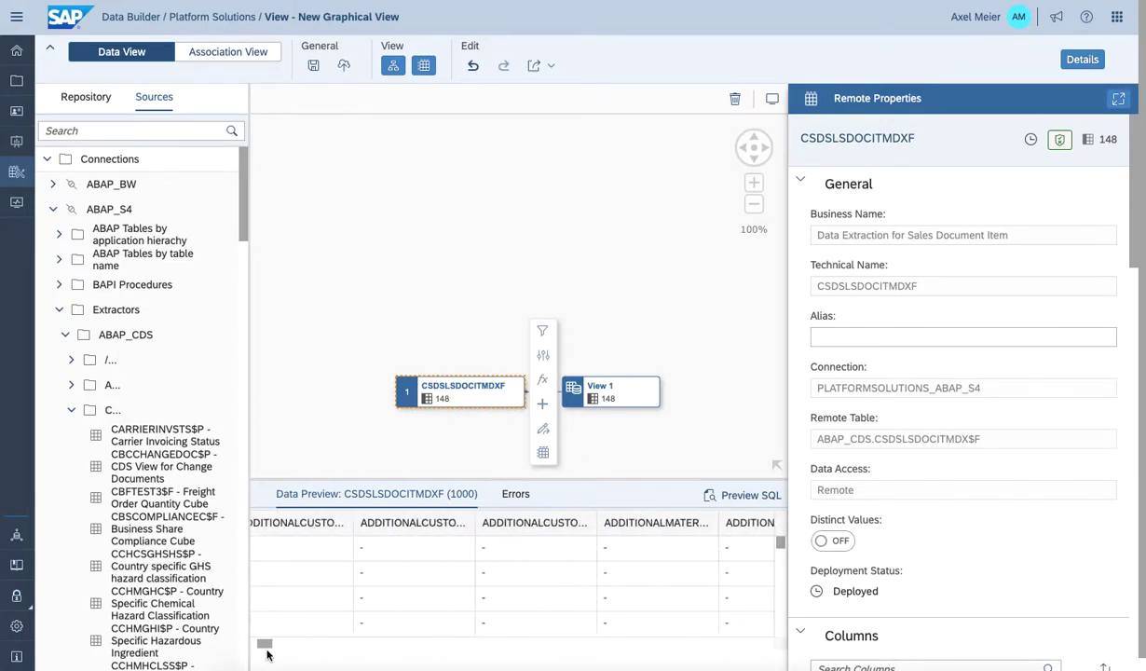
click(426, 312)
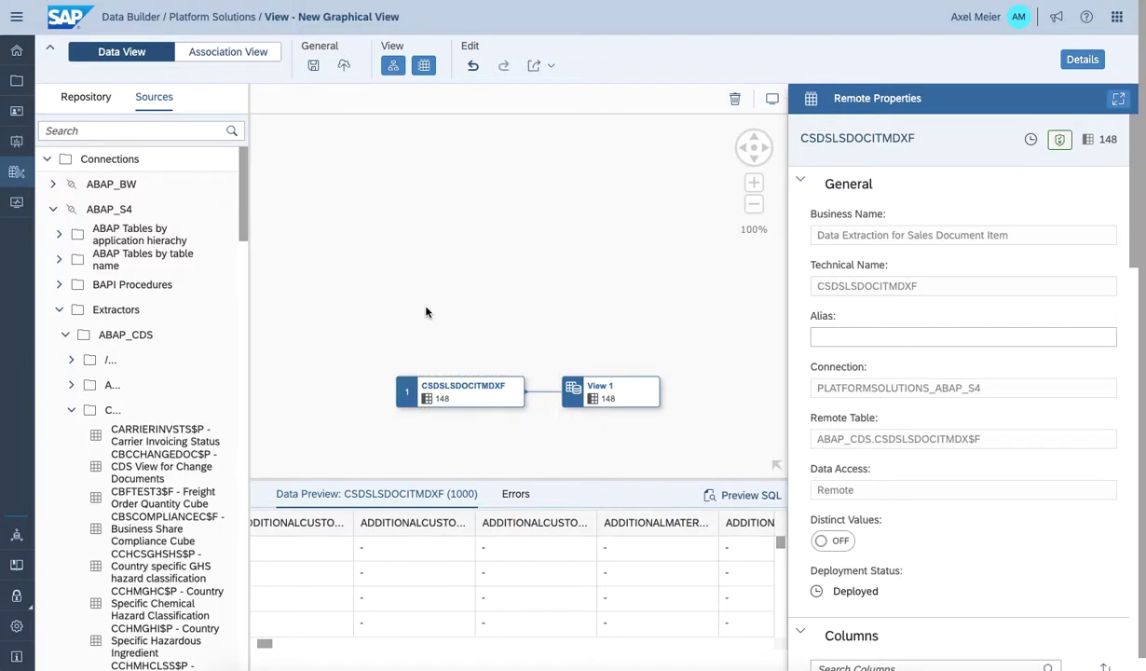
- Leave the view unsaved and start replication of CSDSLSDOCITMDXF in the Remote Table Monitor with refresh frequency Real-Time
click(13, 202)
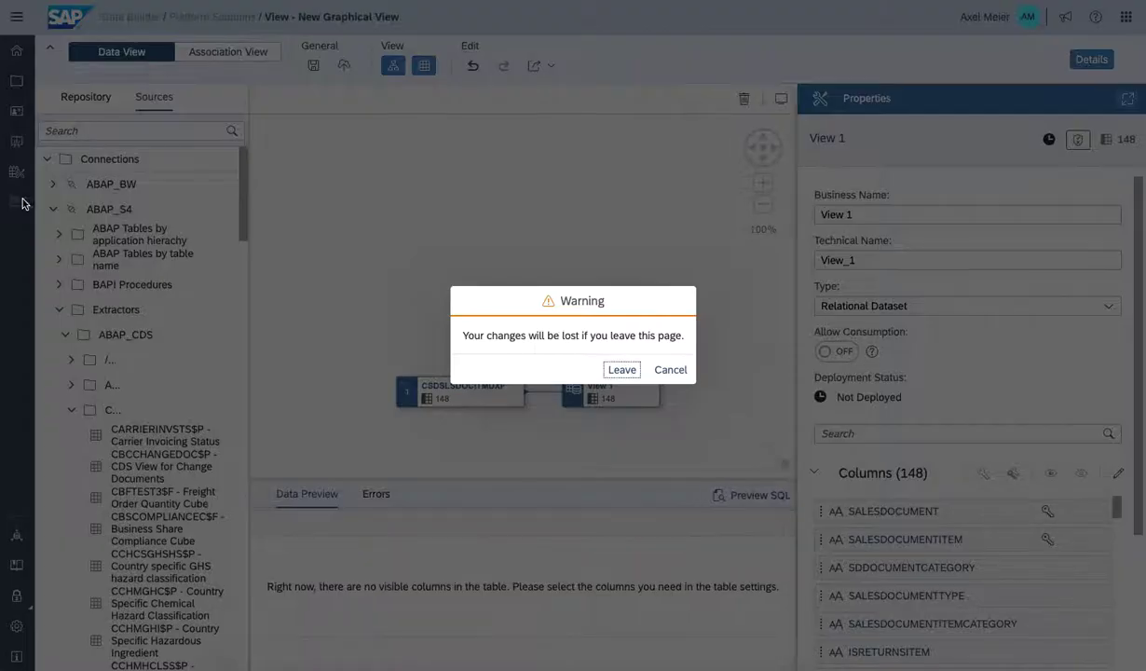
click(622, 370)
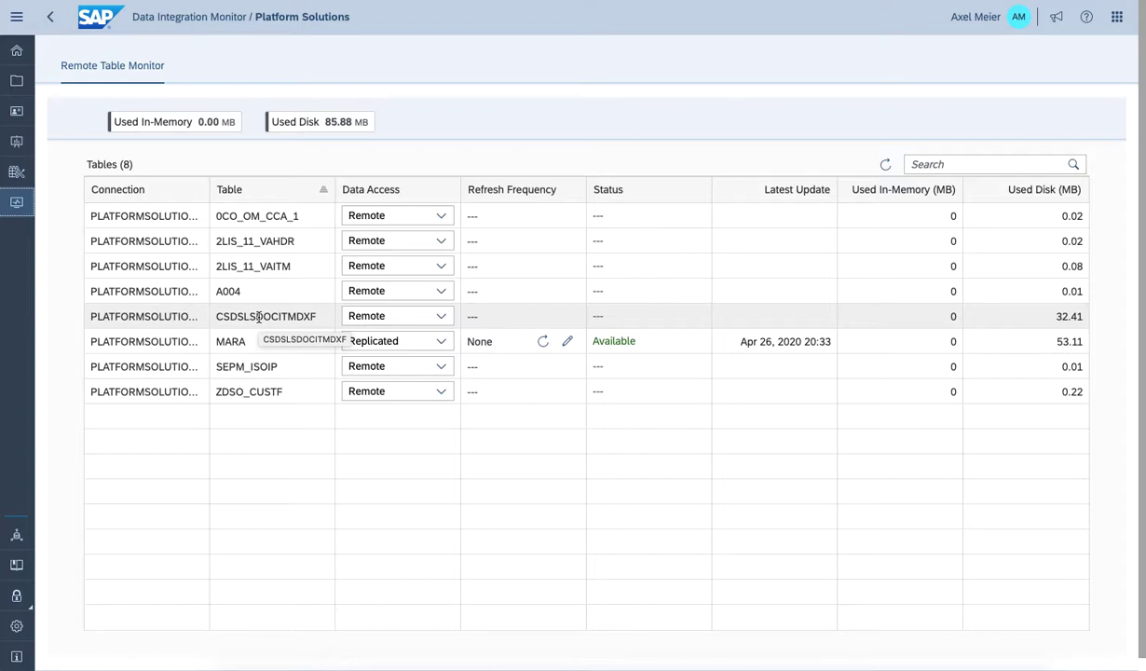
click(443, 318)
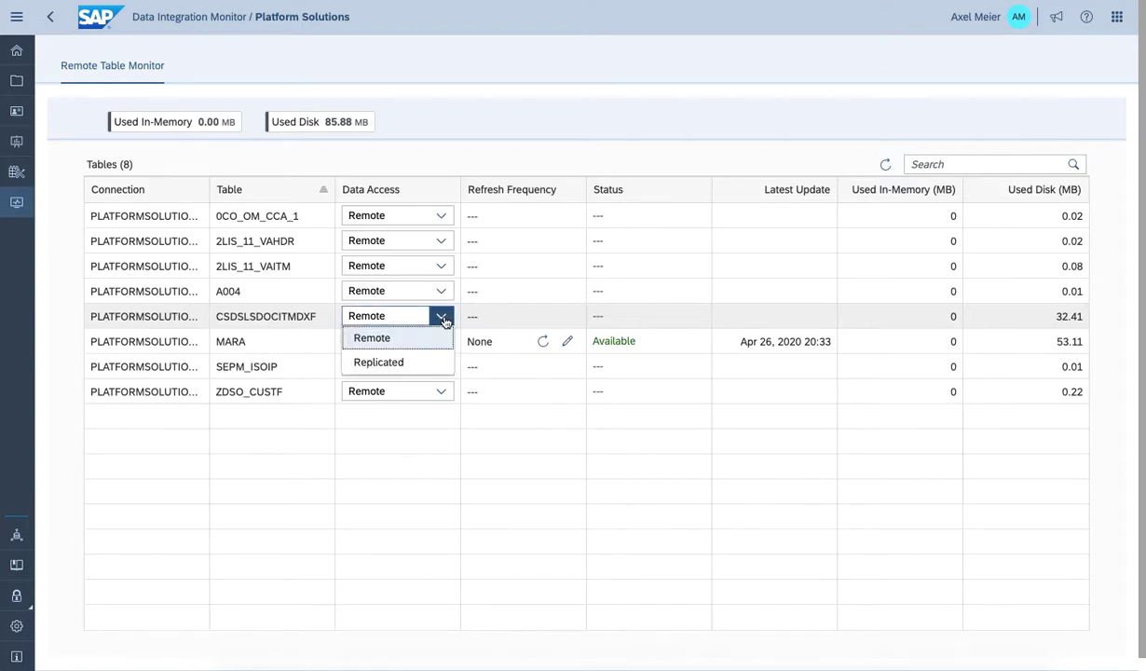
click(393, 363)
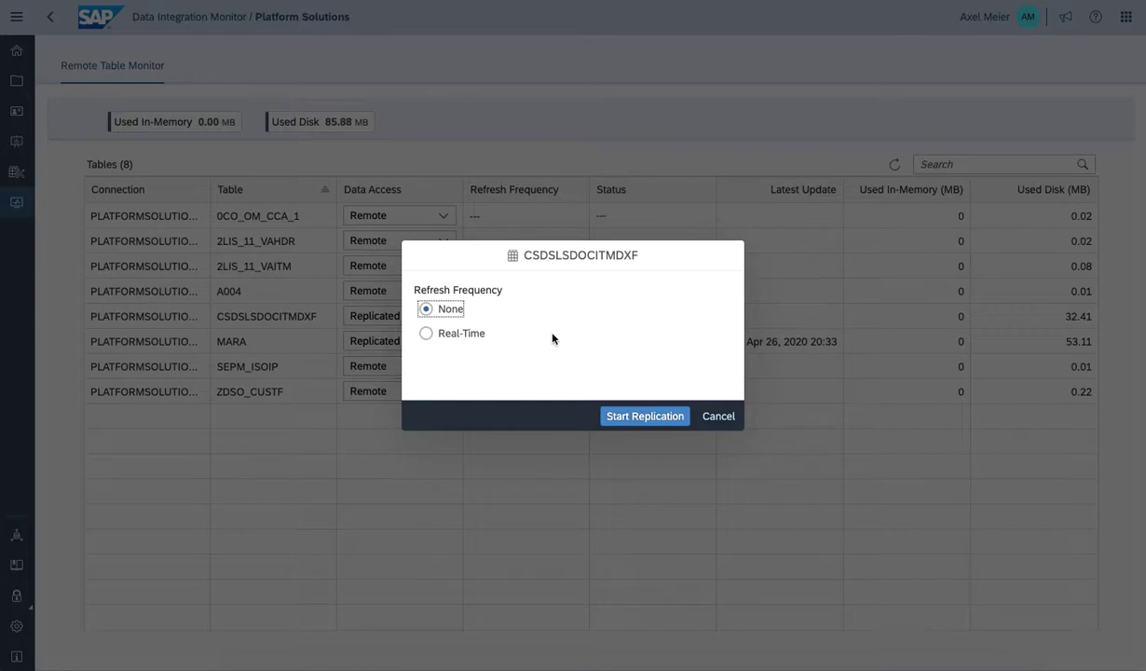
click(426, 334)
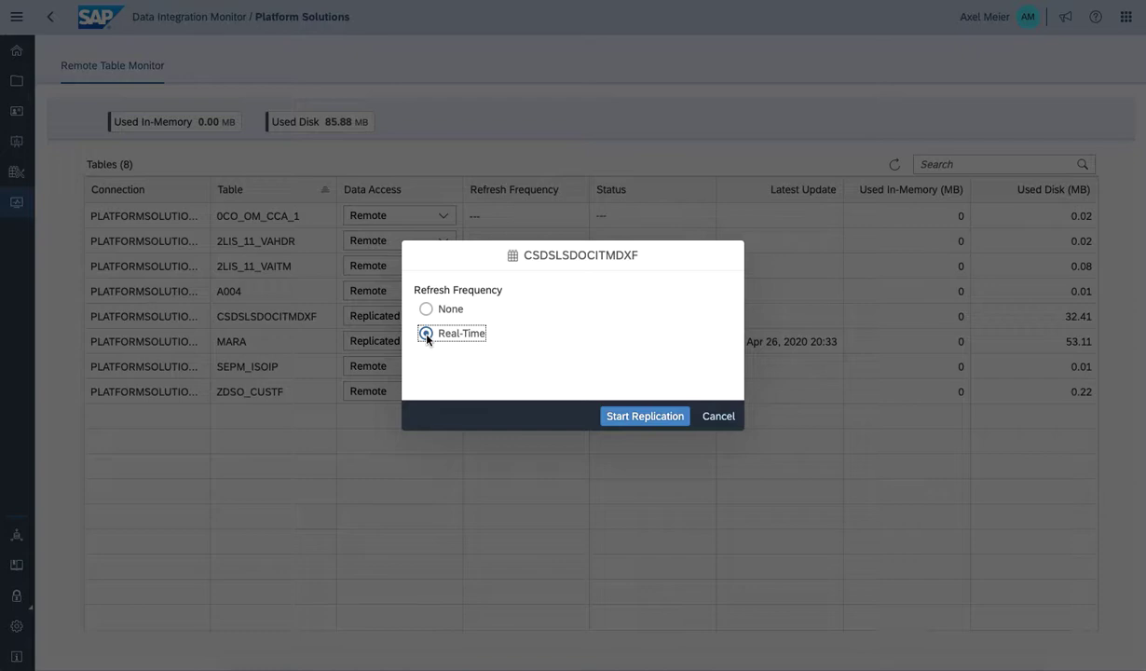
click(642, 413)
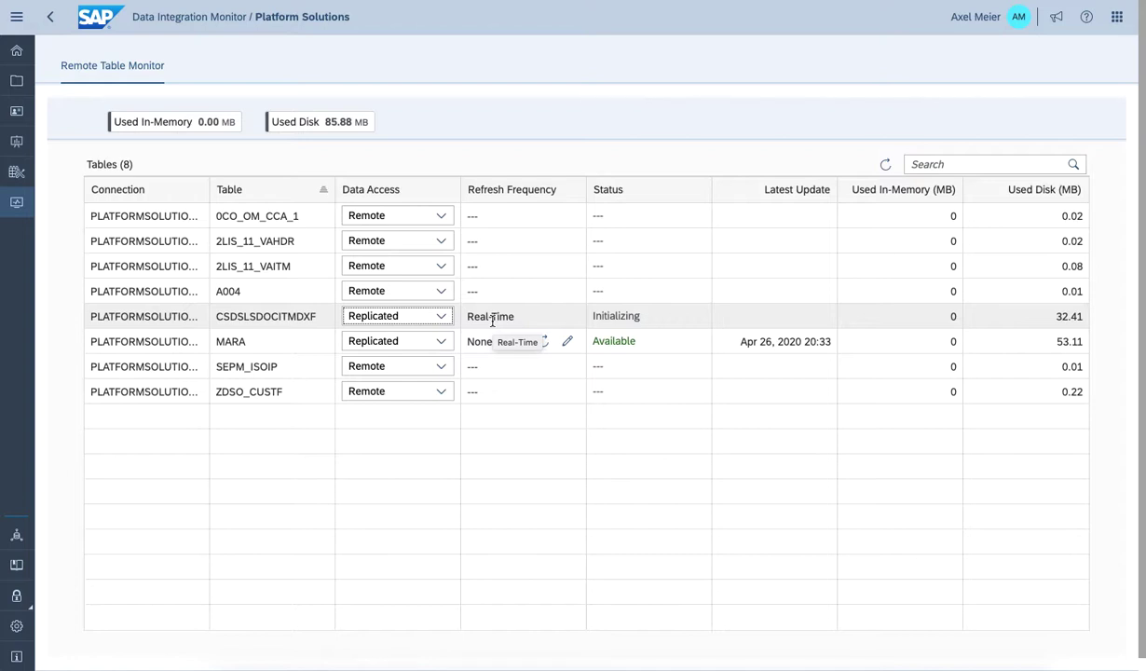
- Create another graphical view in the Data Builder and expand the ABAP_S4 connection among its sources
click(17, 173)
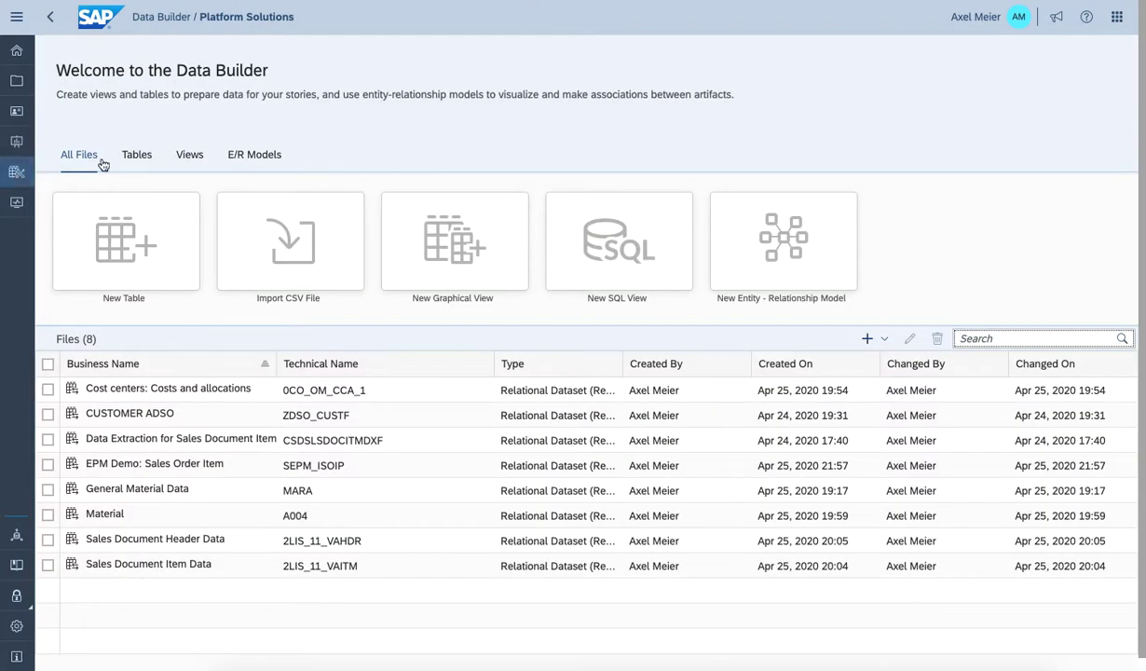
click(197, 155)
click(110, 257)
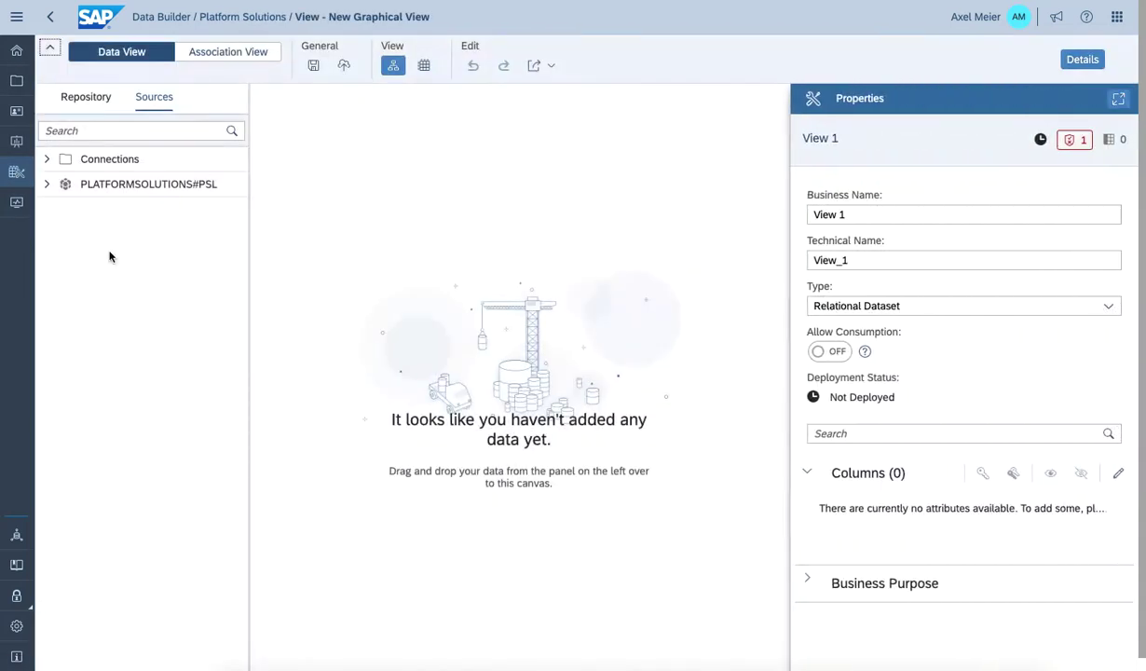
click(43, 161)
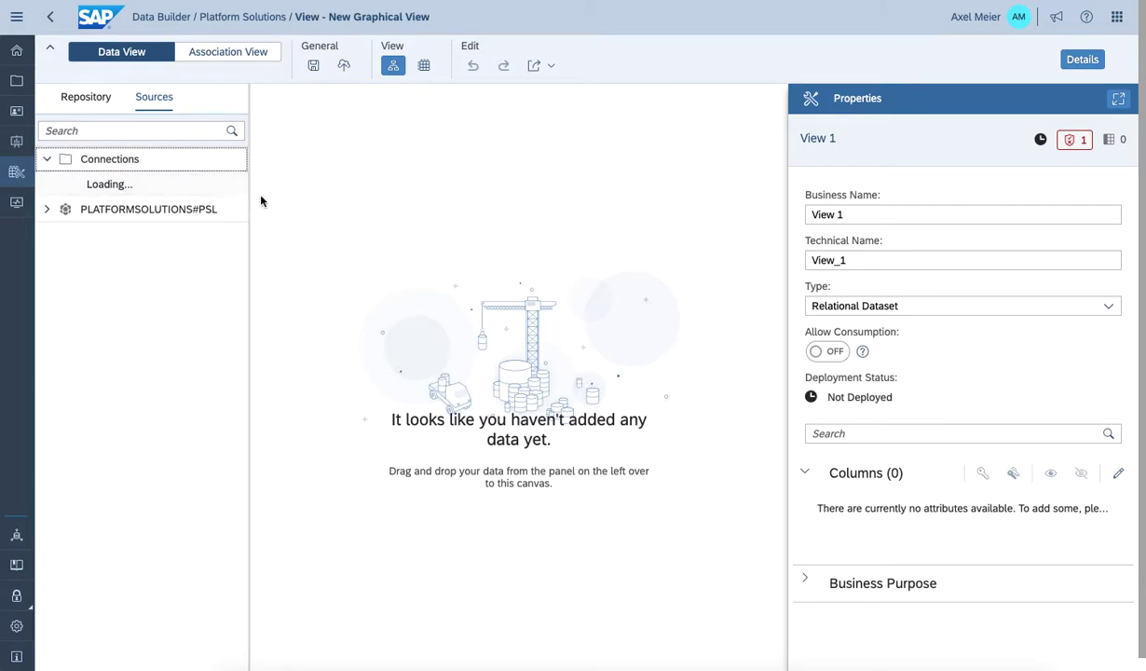
click(53, 211)
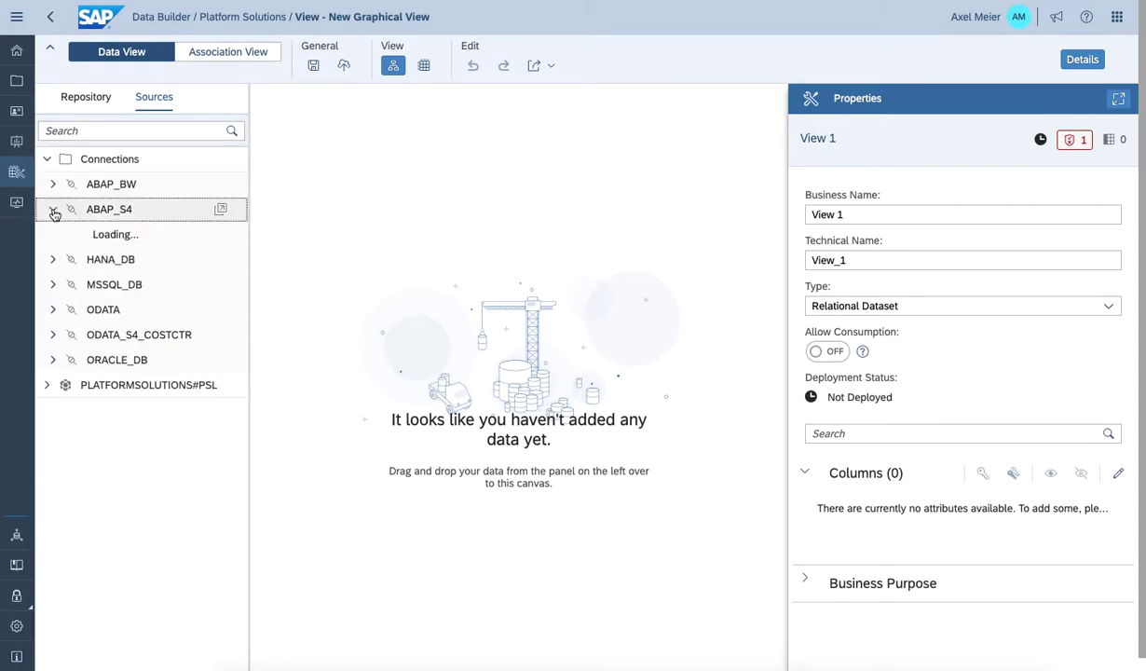
- Open the import of objects for the 2... folder under ABAP_S4's SAPI extractors
click(57, 310)
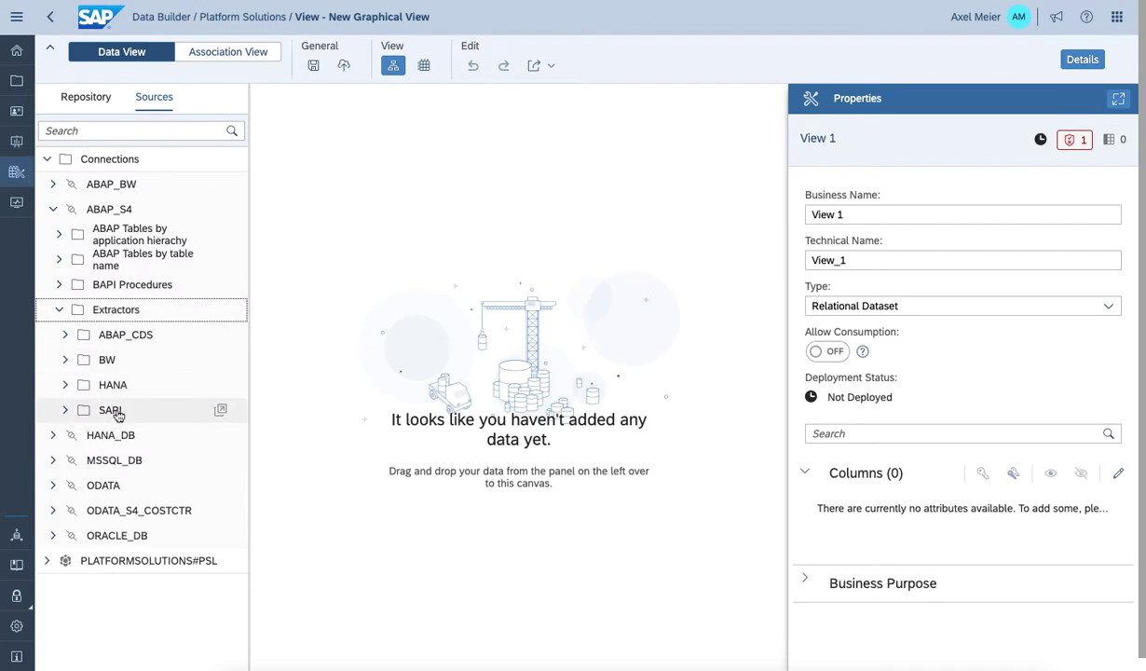
click(66, 412)
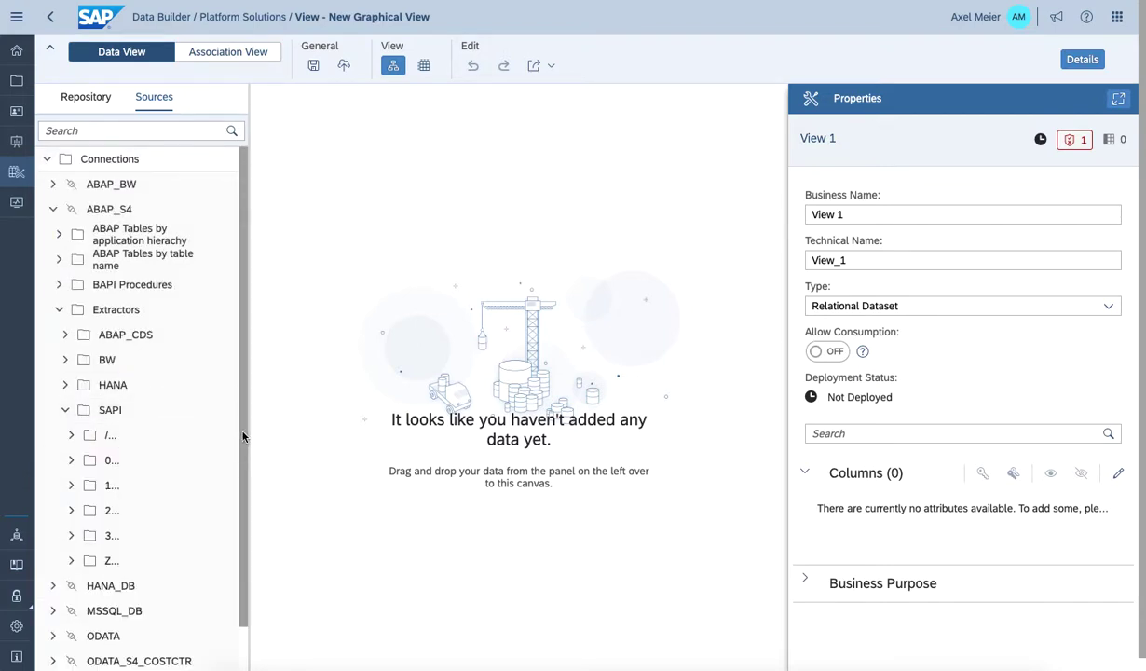
click(72, 510)
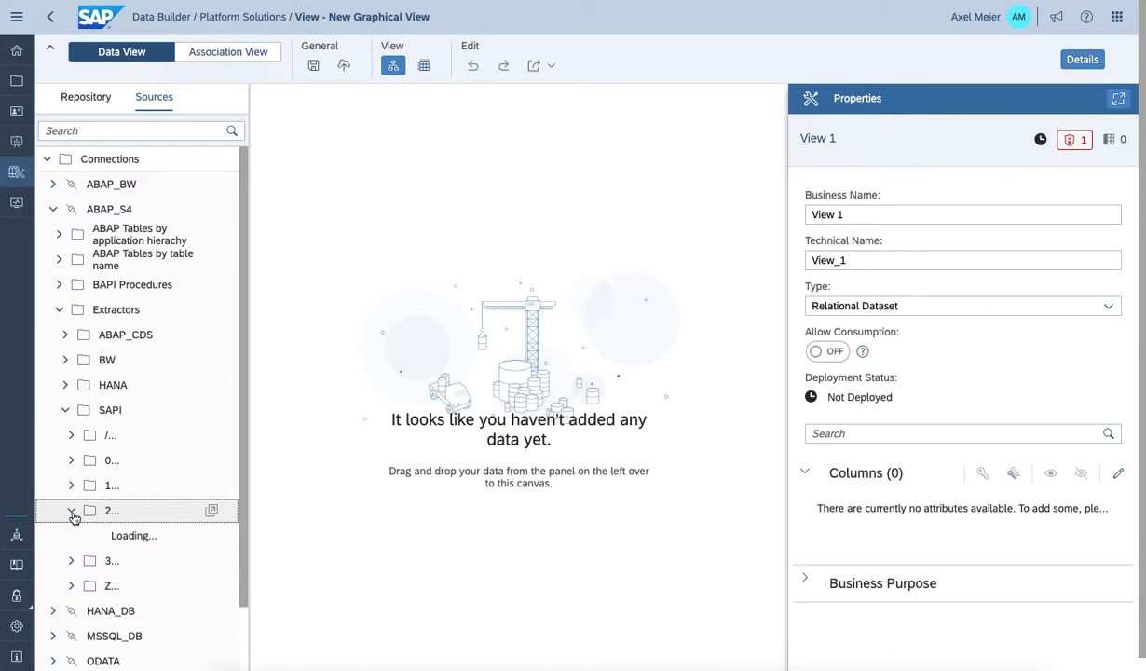
click(212, 512)
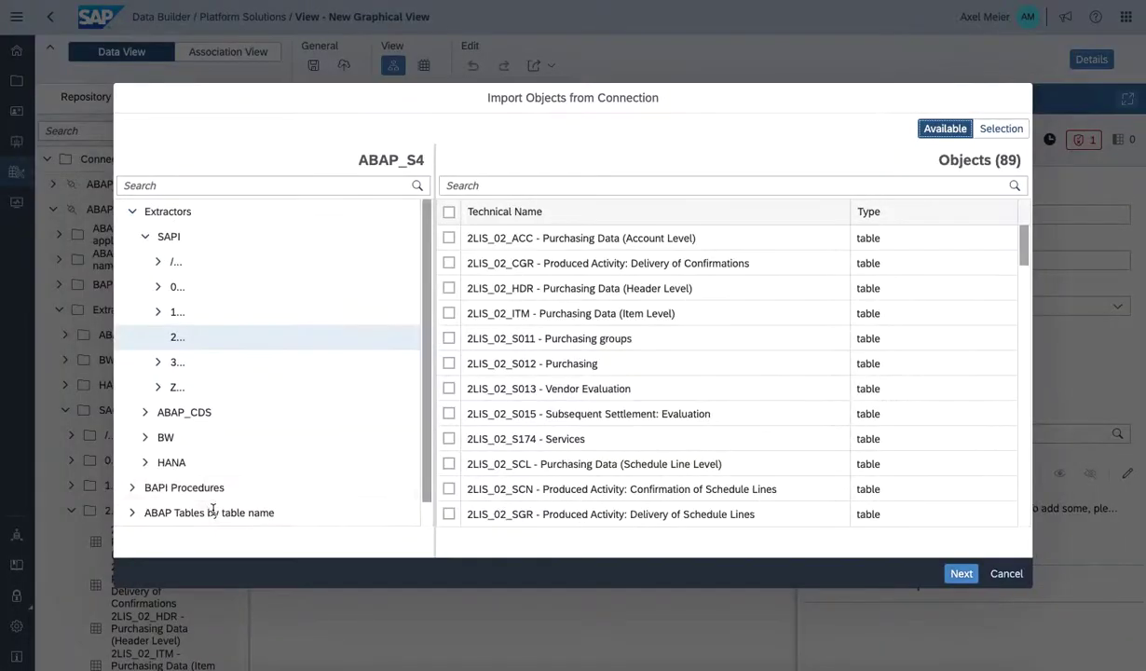
- Search the extractors for 2LIS_11, select 2LIS_11_VAITM, and import and deploy it into the view
click(525, 186)
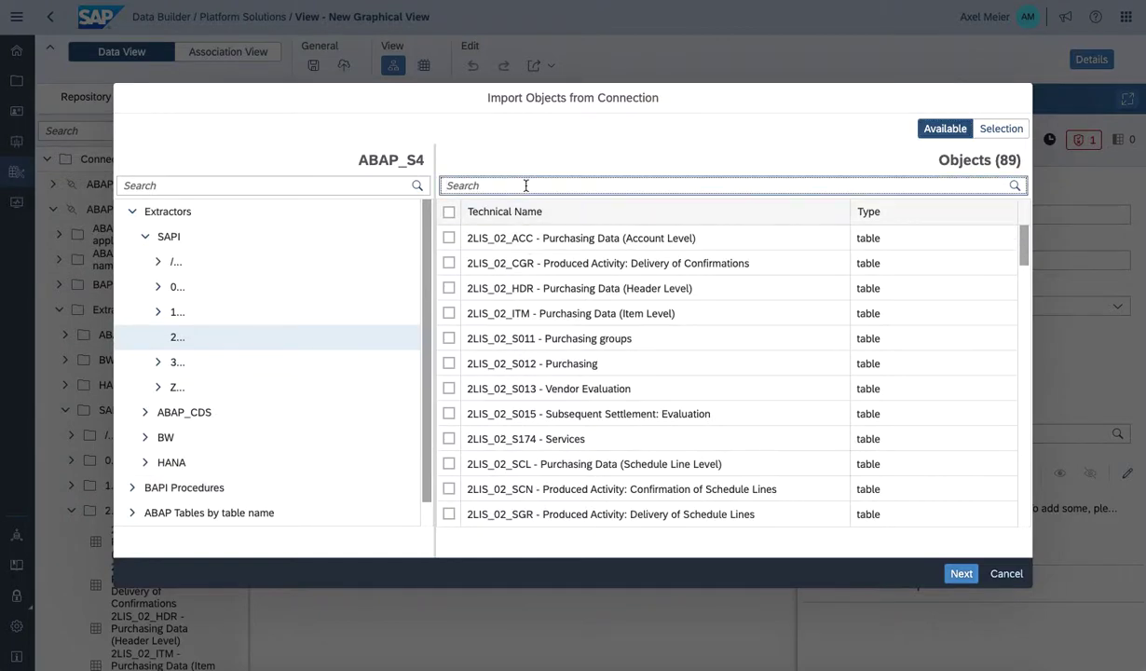
text(2LIS_11)
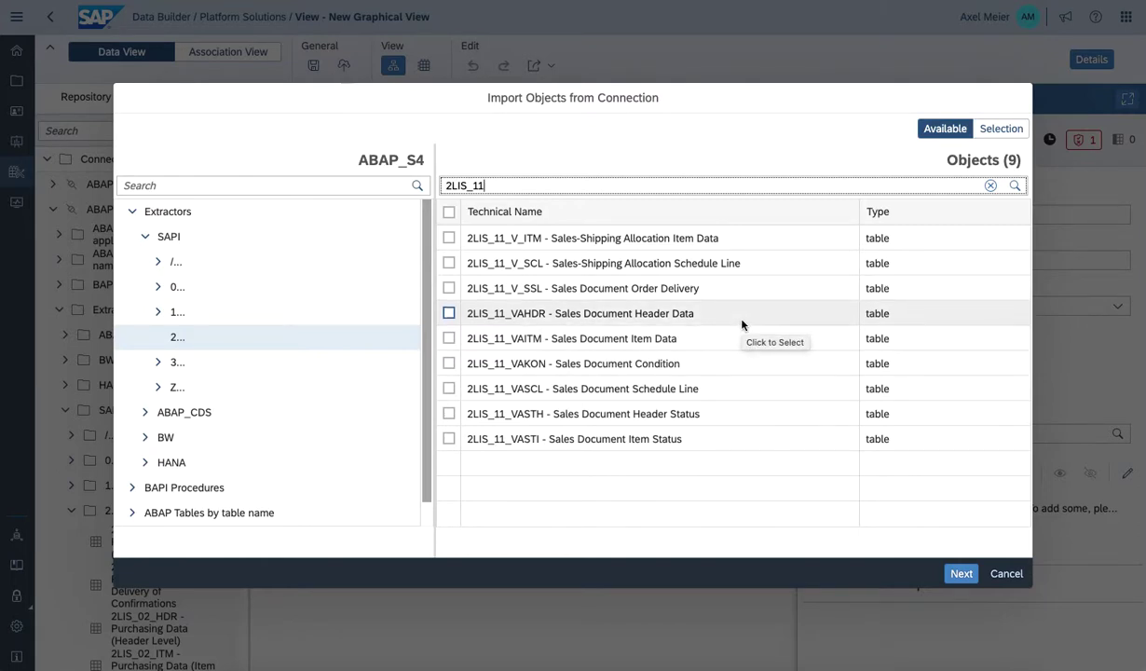
click(448, 339)
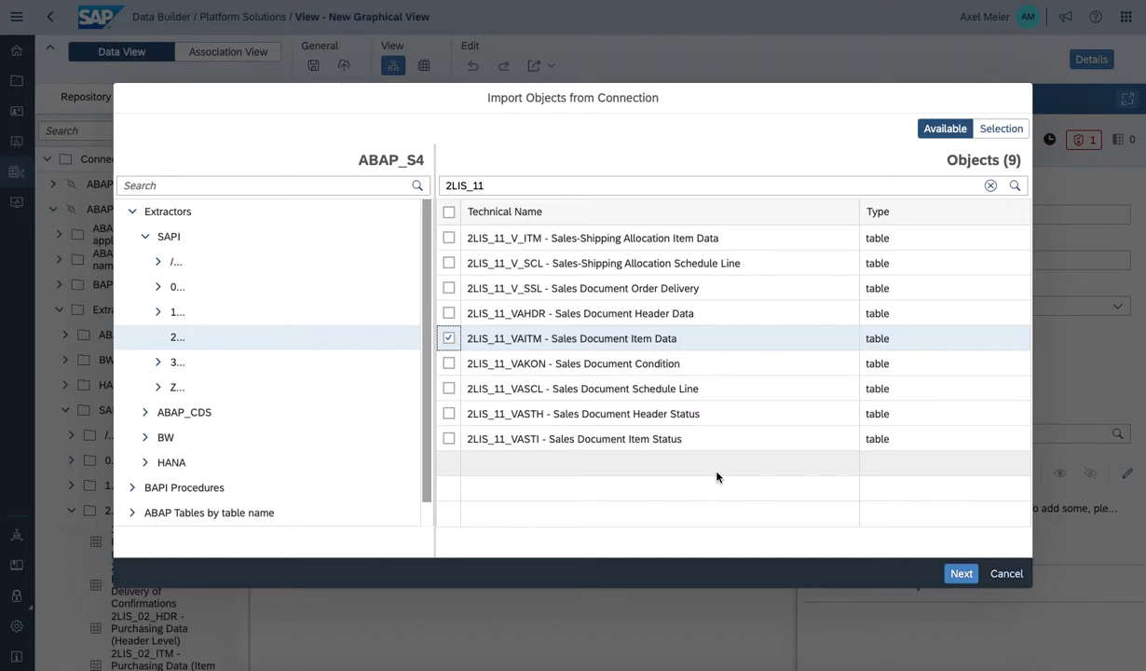
click(960, 573)
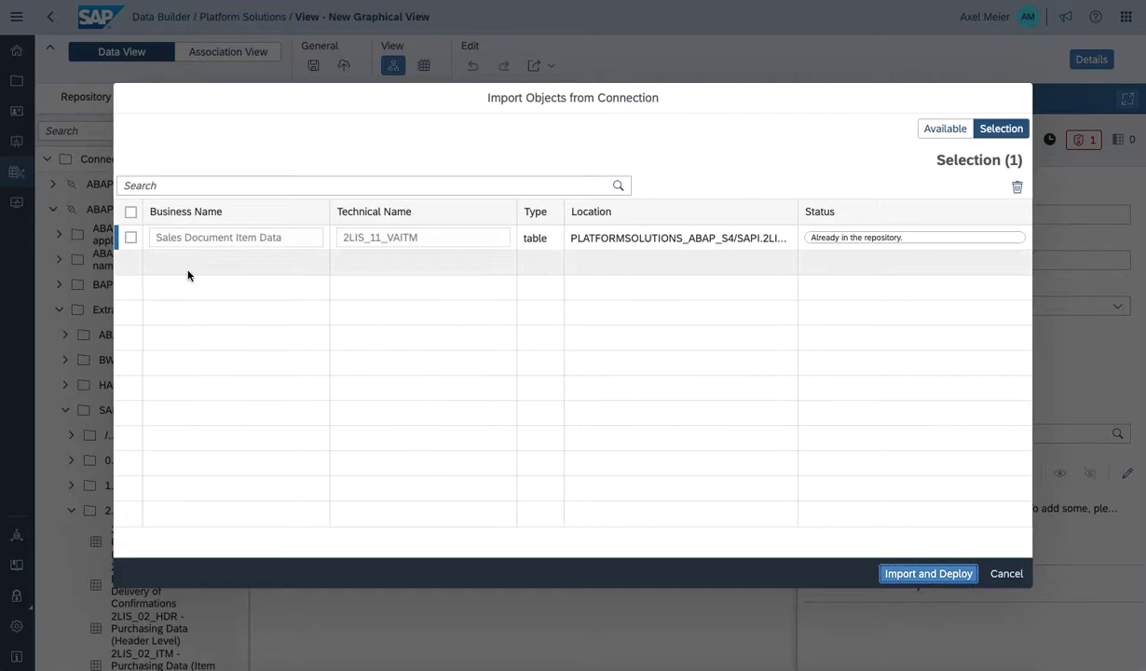
click(131, 238)
click(923, 574)
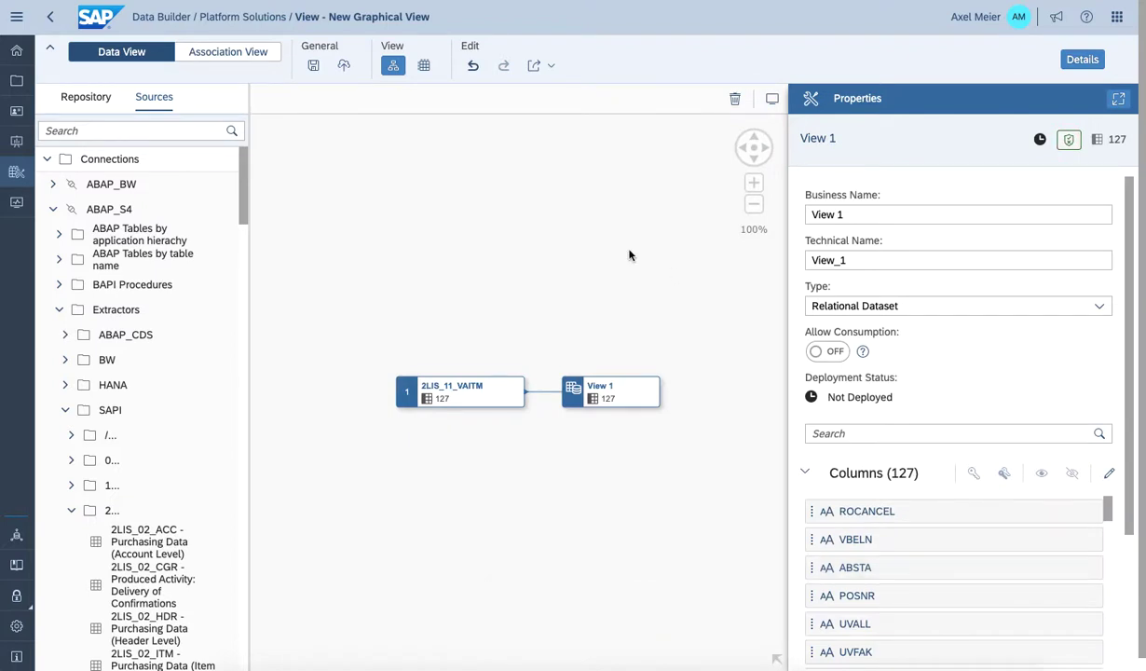
- Preview the 2LIS_11_VAITM data from its node, then delete the node from the view
click(454, 396)
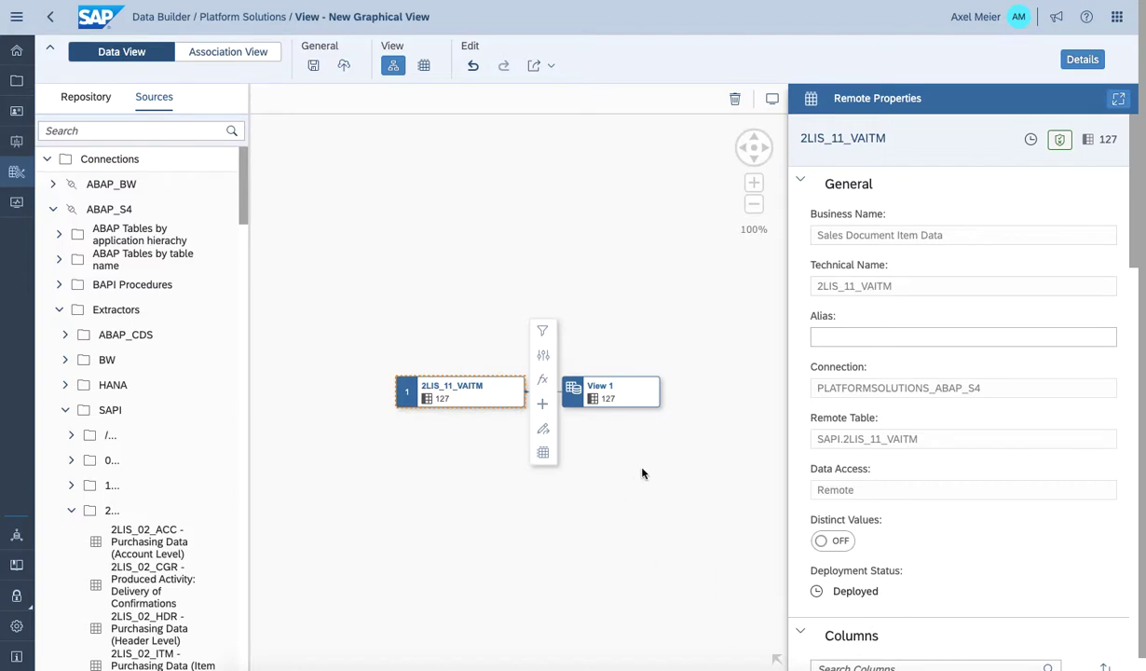
click(431, 313)
click(463, 401)
click(543, 452)
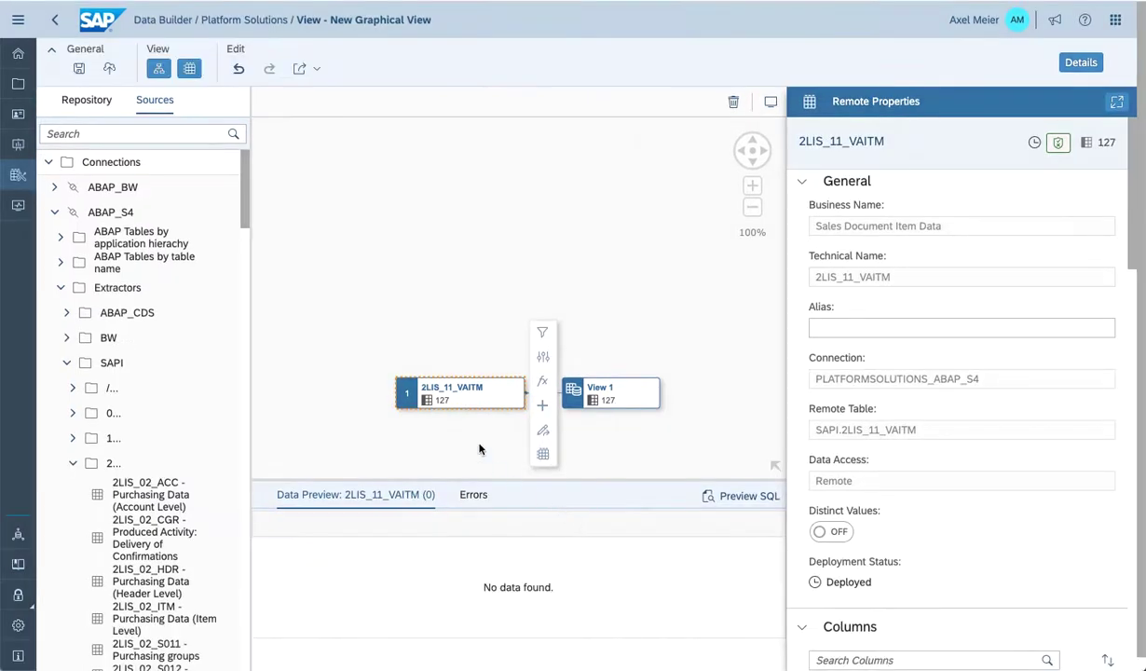
click(735, 102)
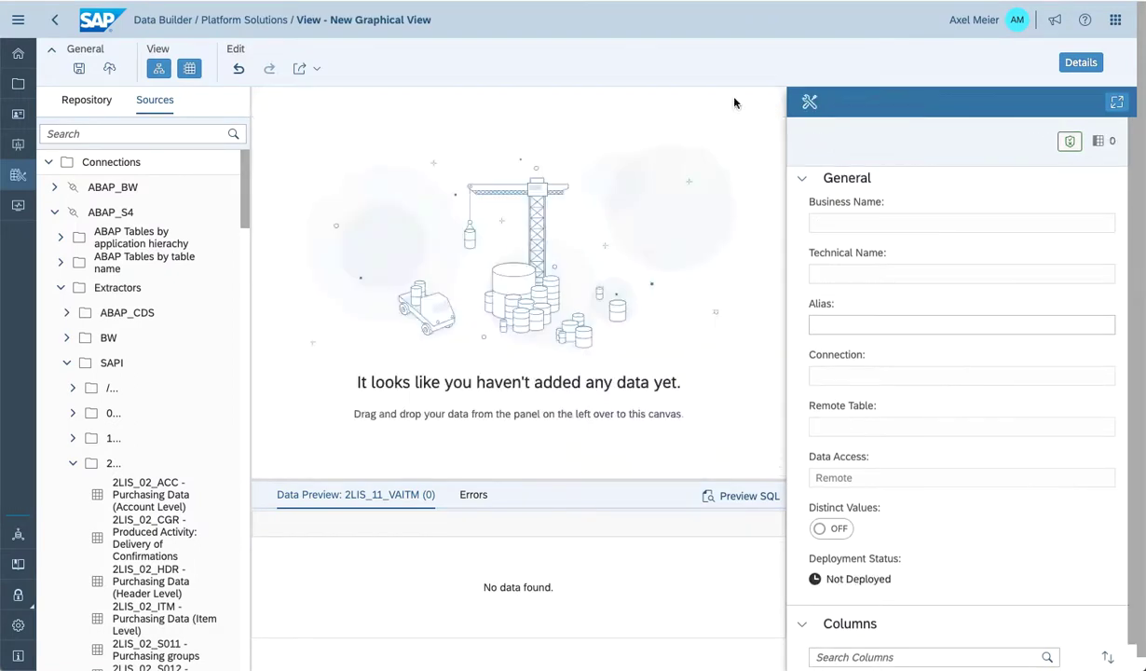
- Open the import of objects for the 0... folder under ABAP_S4's SAPI extractors and search for 0BPARTNER_ATTR
click(73, 414)
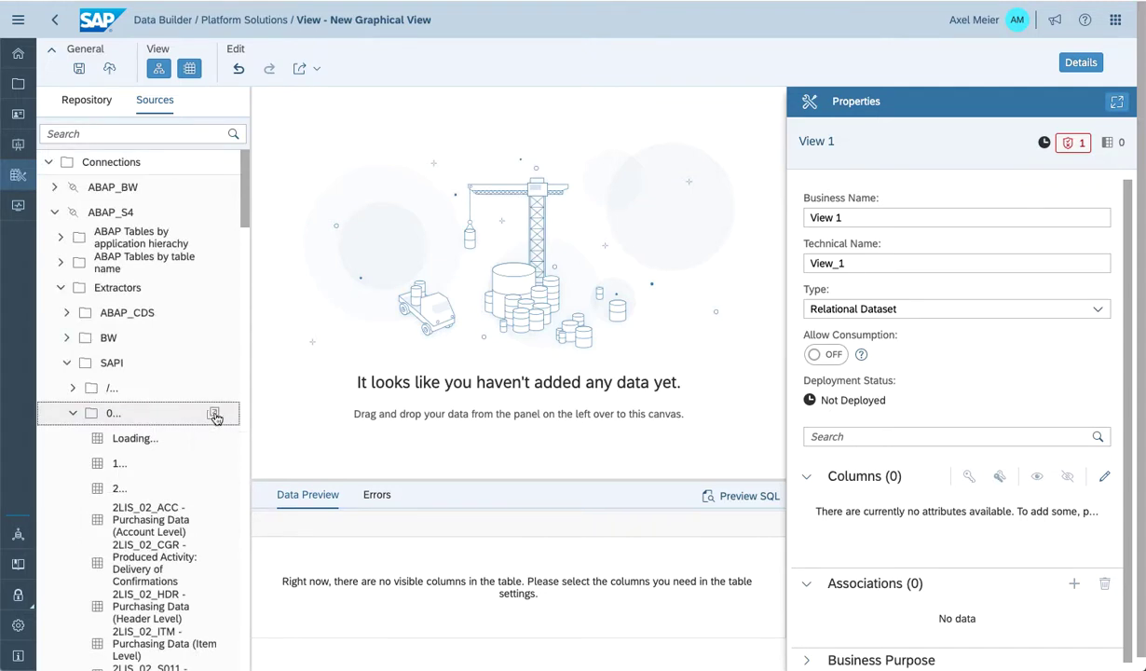
click(214, 414)
click(484, 188)
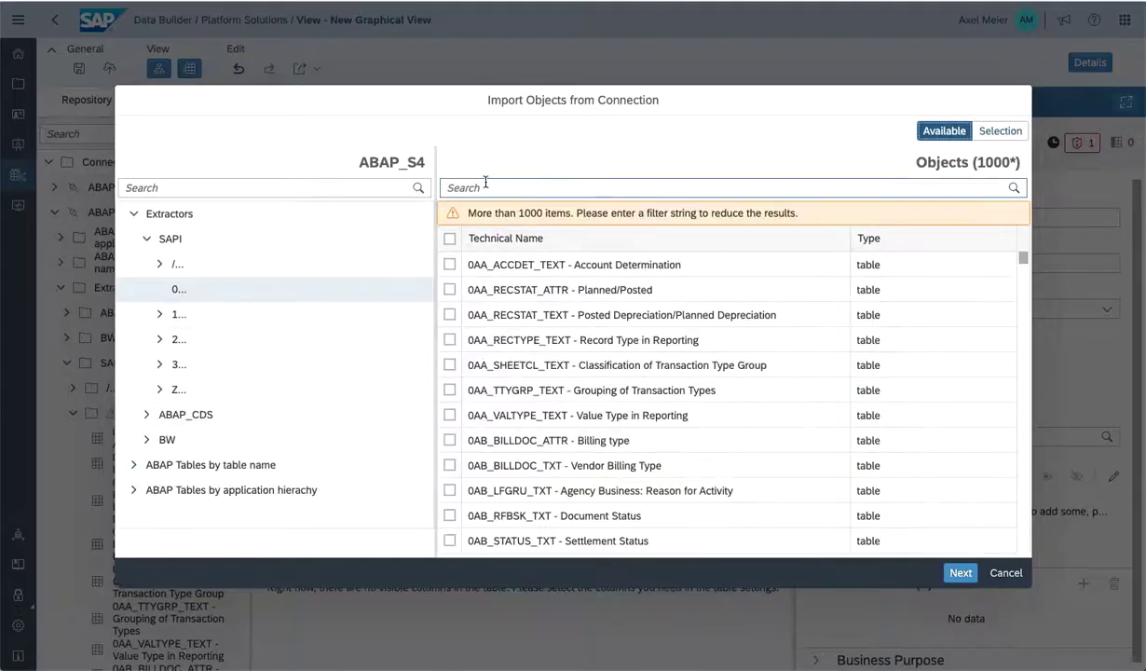
text(0BPARTNER_ATTR)
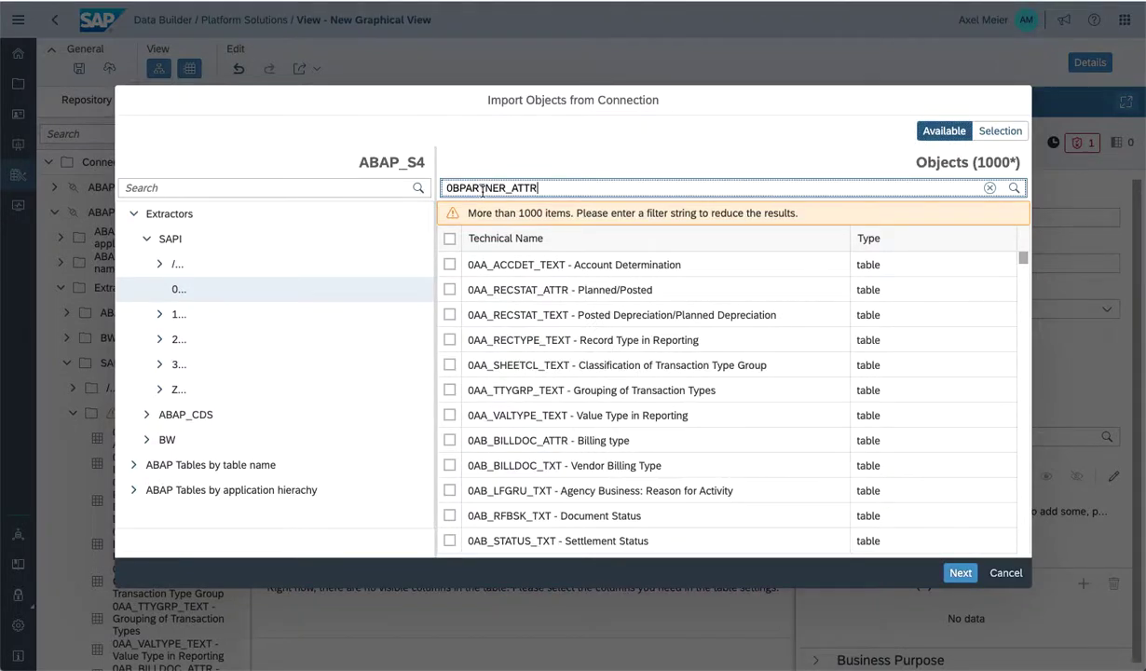
click(1013, 188)
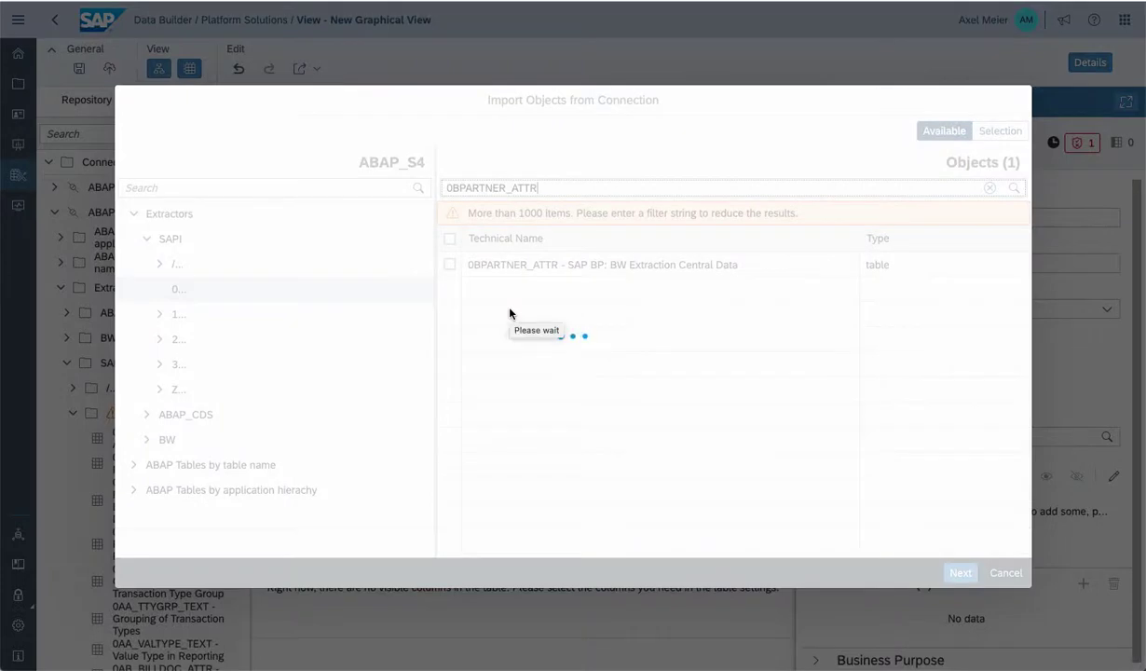
- Select the 0BPARTNER_ATTR extractor, import and deploy it into the view, and select its node
click(449, 241)
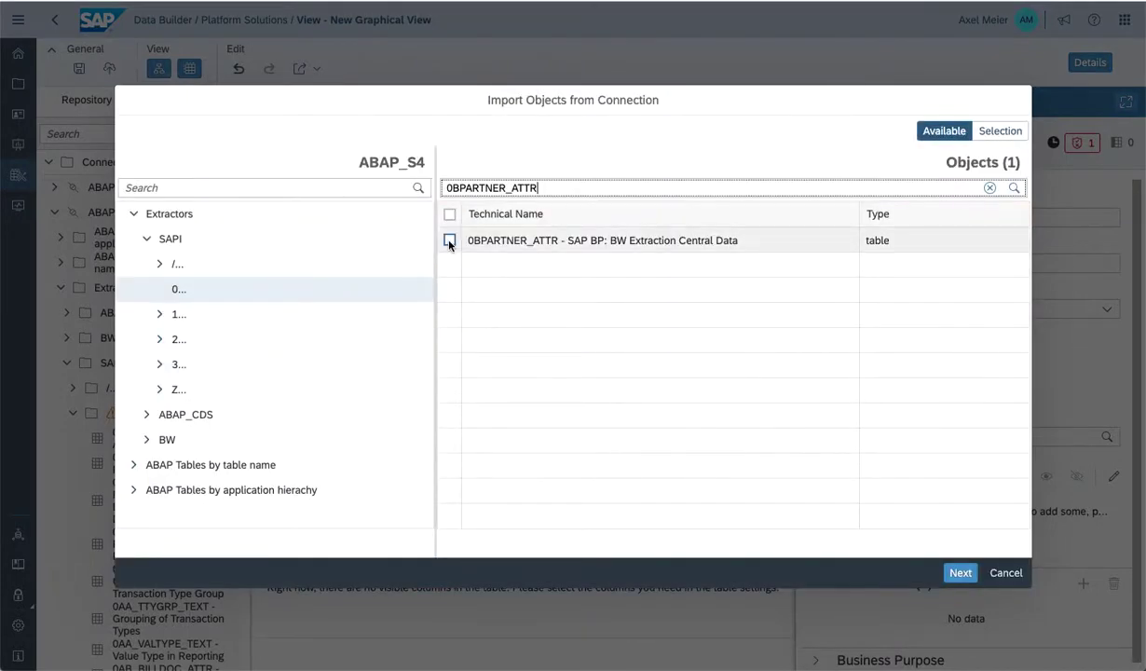
click(960, 572)
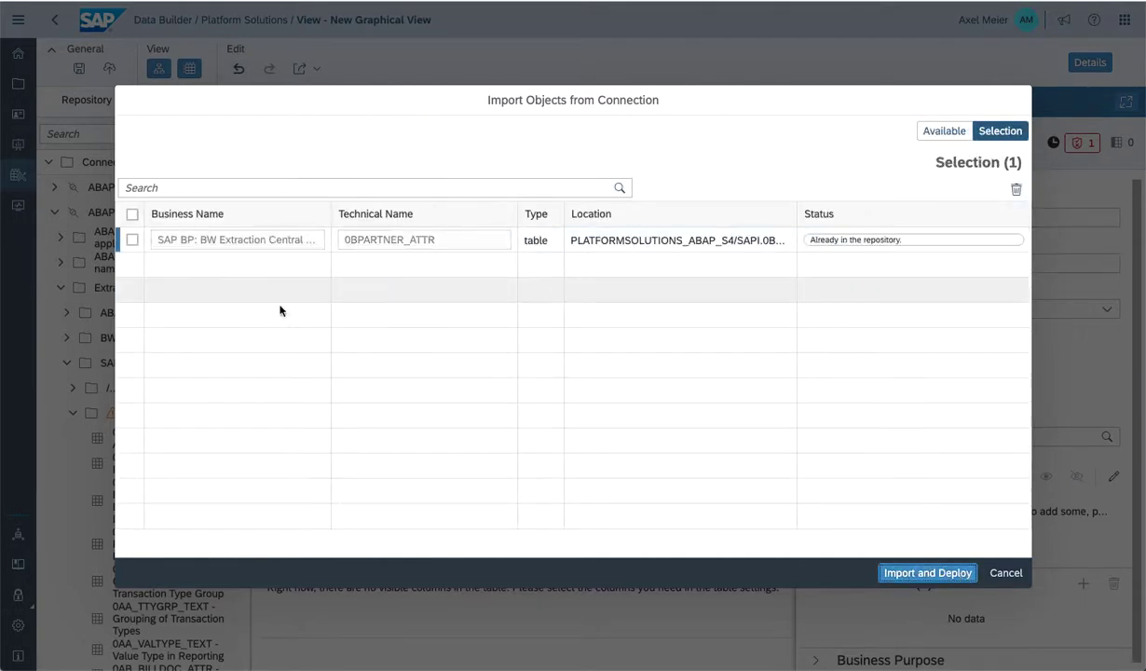
click(133, 240)
click(941, 573)
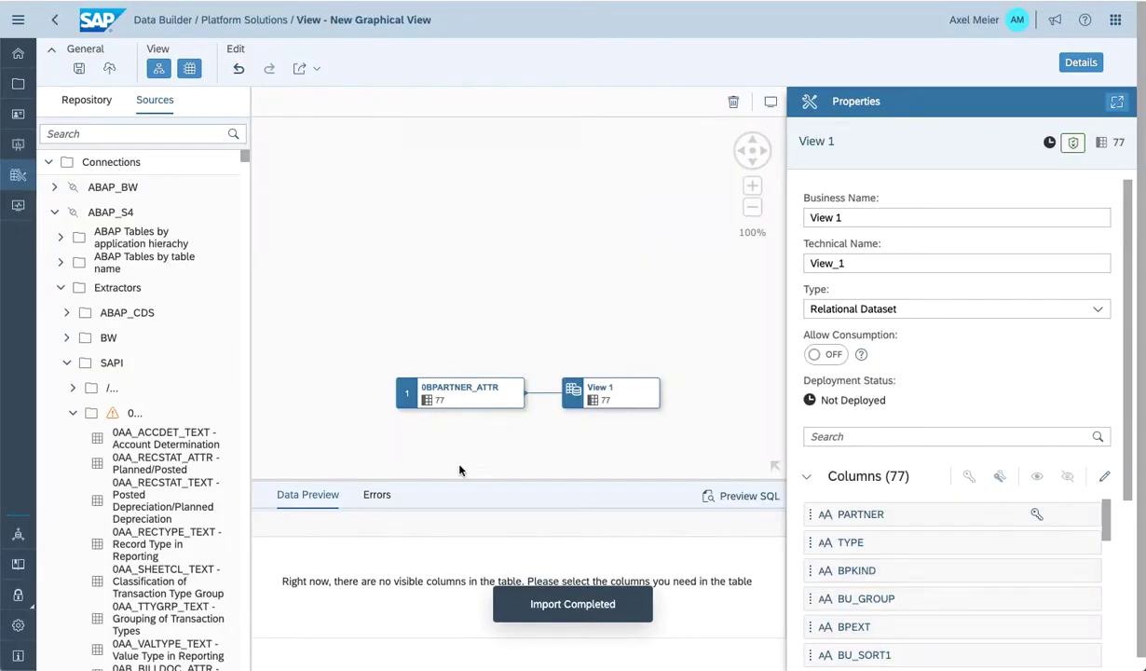
click(464, 392)
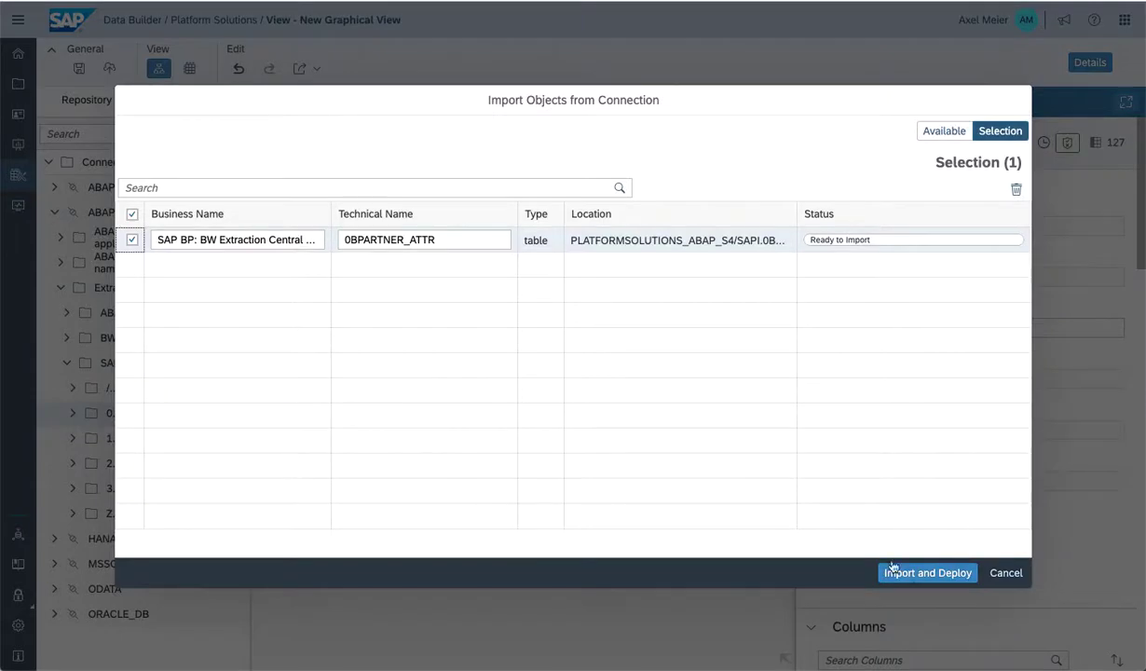
- Import and deploy 0BPARTNER_ATTR again, and replace the 2LIS_11_VAITM node with it as the source of View 1
click(906, 574)
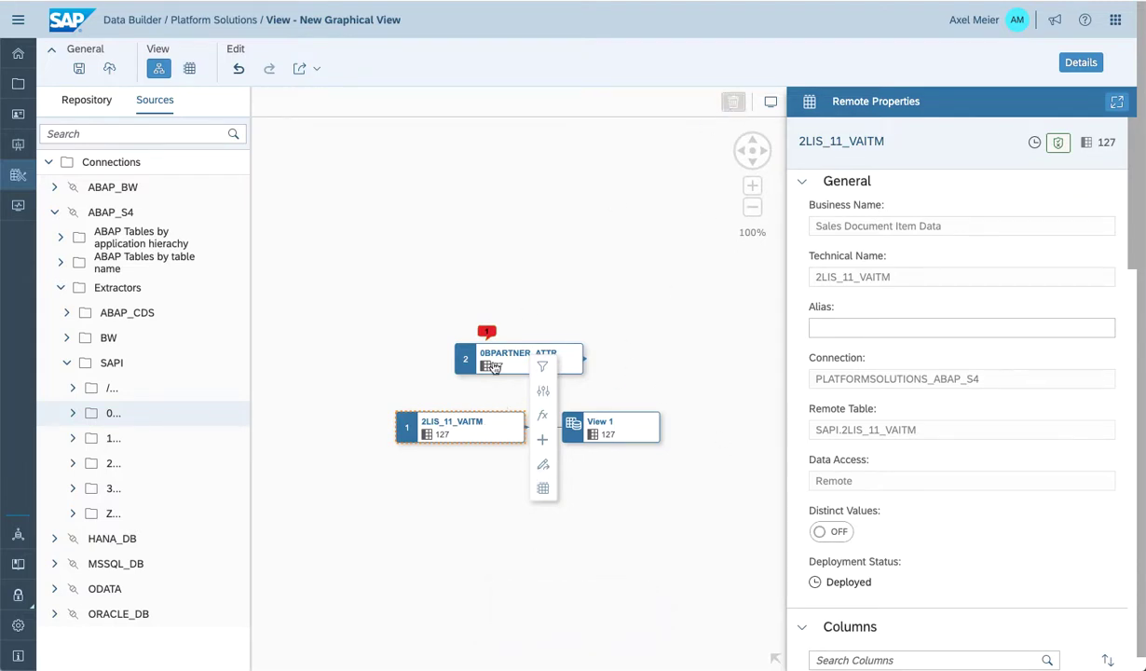
click(732, 105)
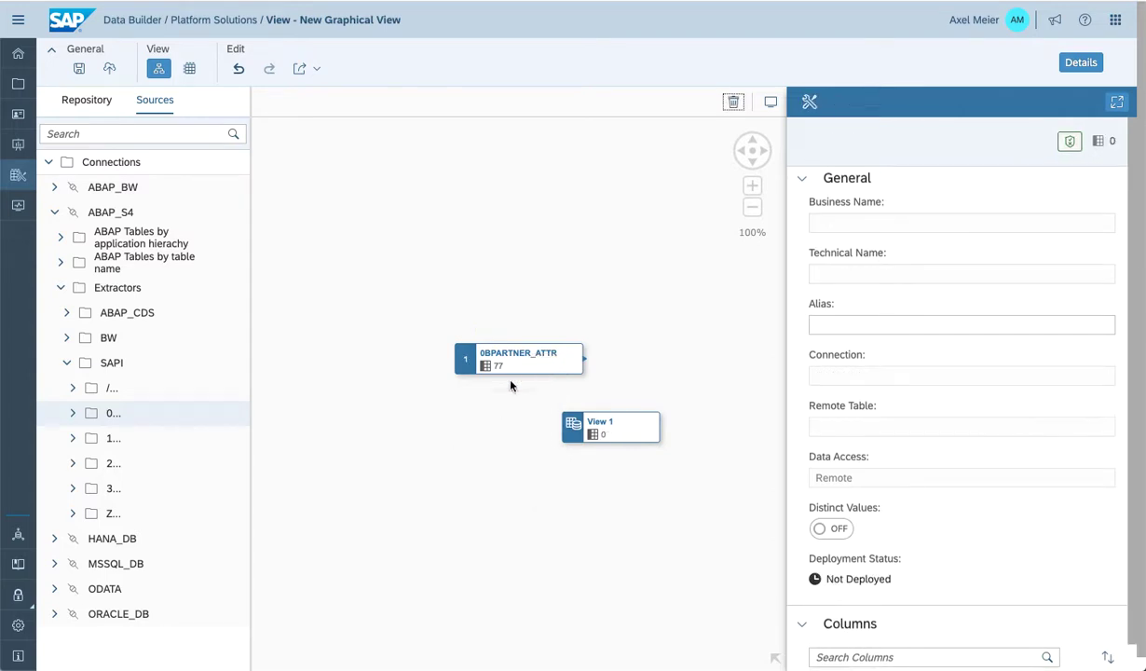
drag(511, 386, 580, 420)
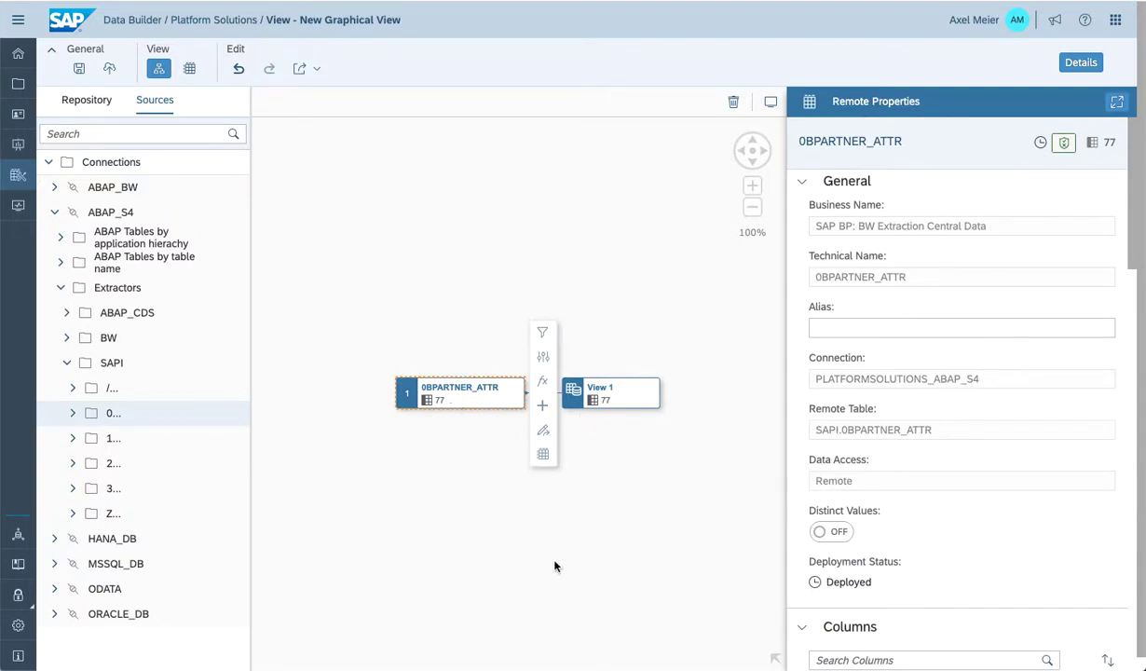
- Preview the data of the 0BPARTNER_ATTR node
click(463, 468)
click(474, 406)
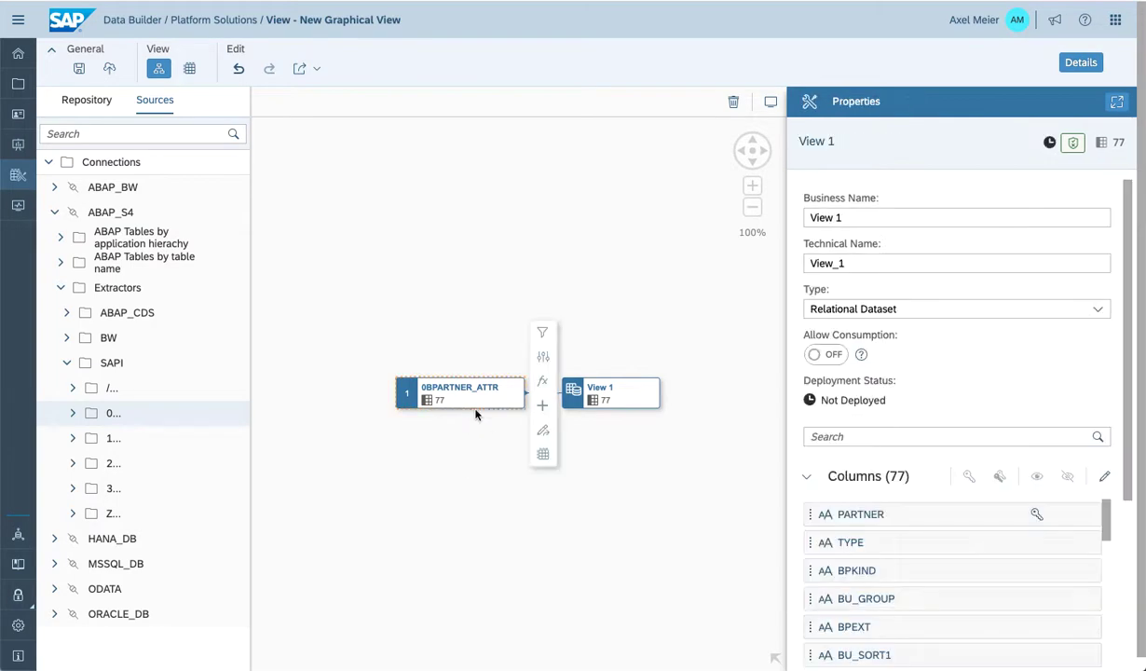
click(543, 455)
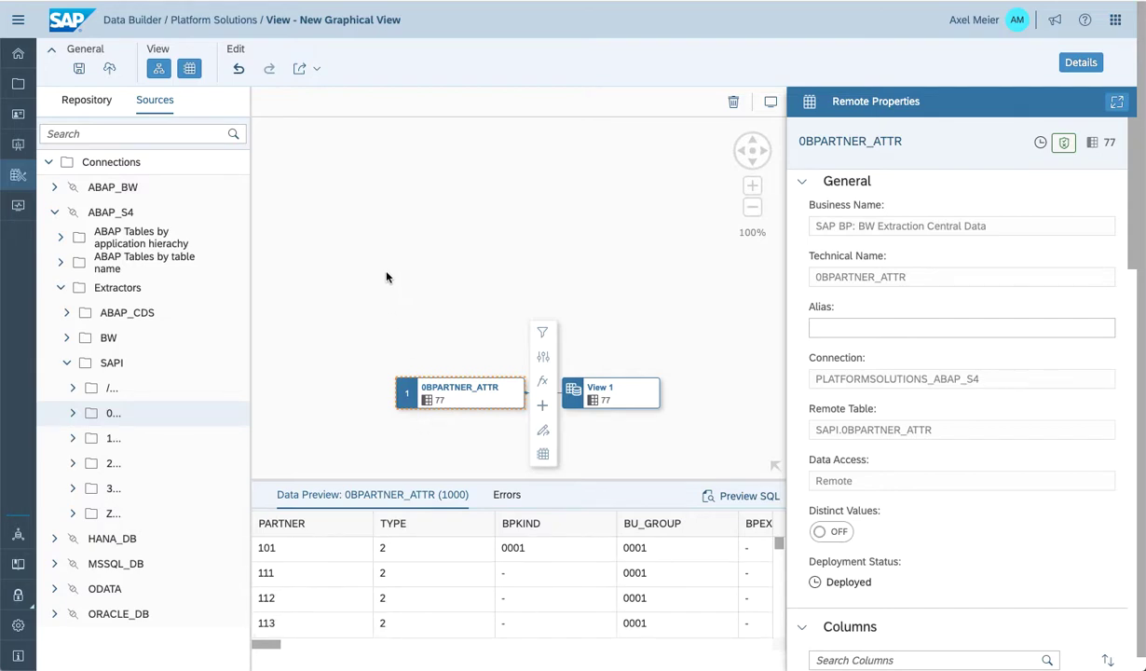
- Leave the unsaved view for the Data Integration Monitor and start replicating 2LIS_11_VAITM with refresh frequency None
click(23, 213)
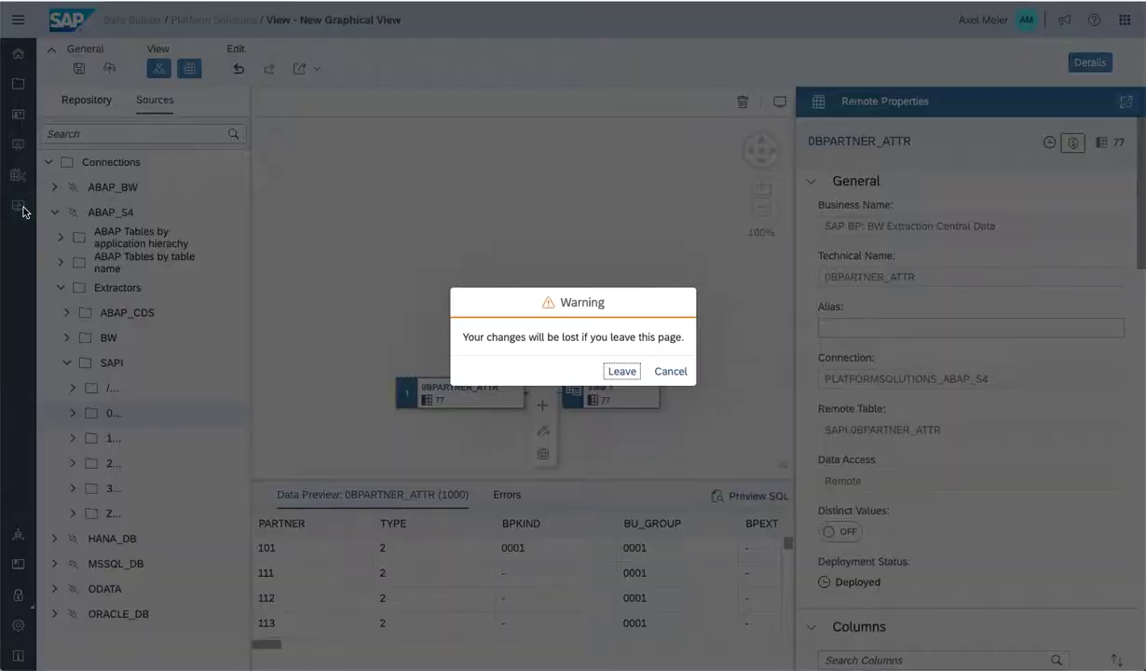
click(620, 371)
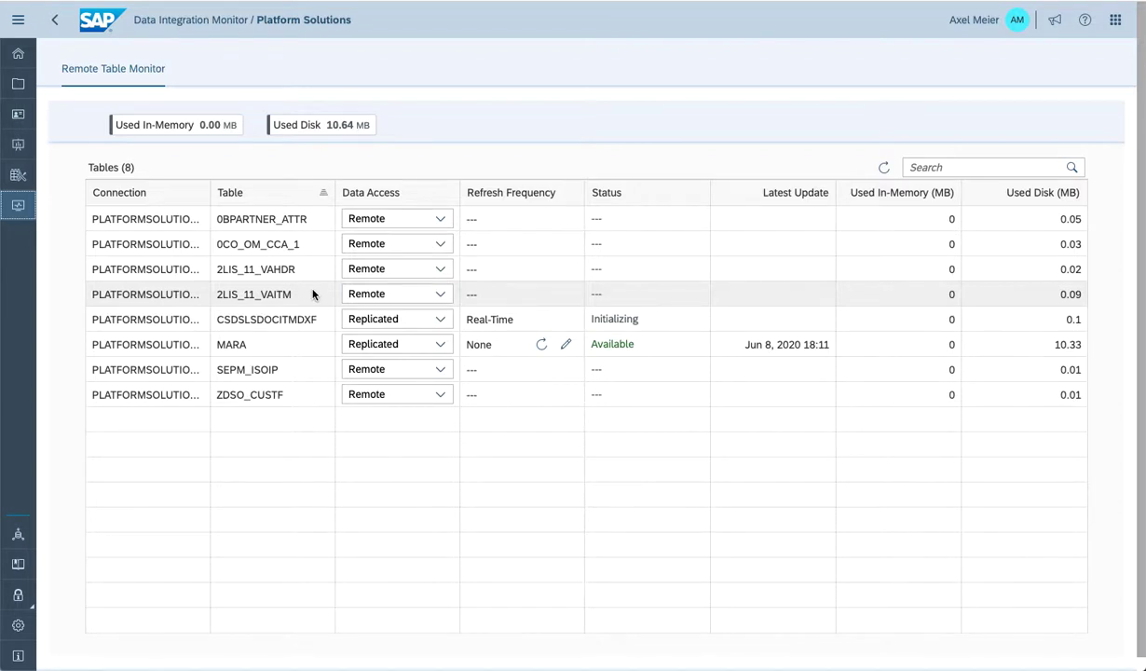
click(440, 295)
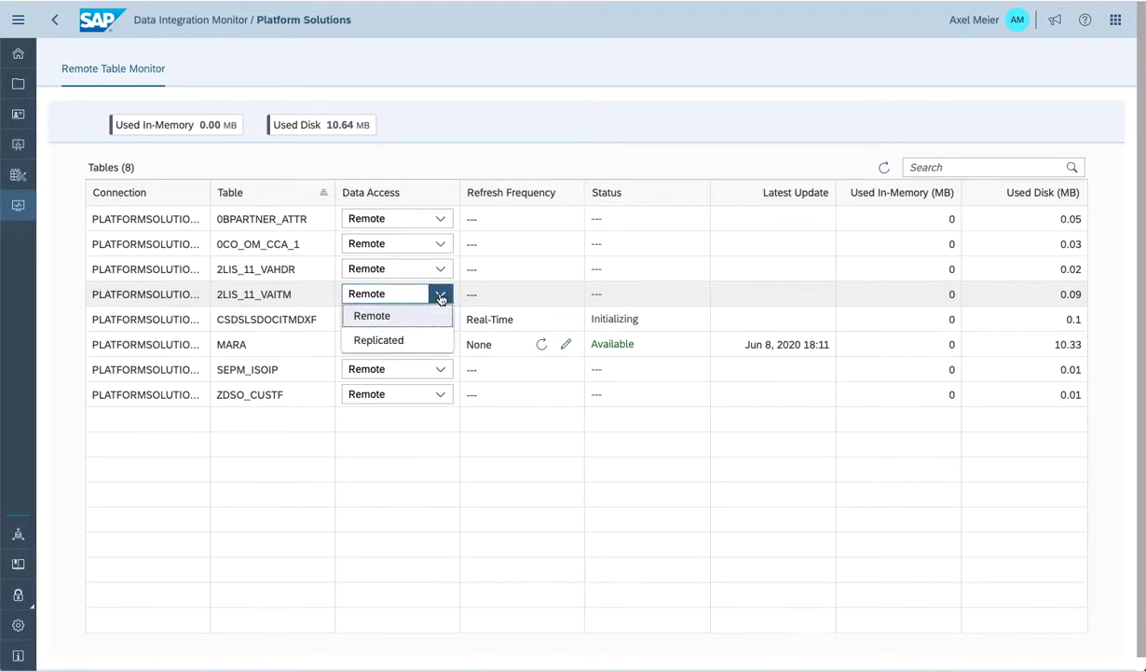
click(398, 342)
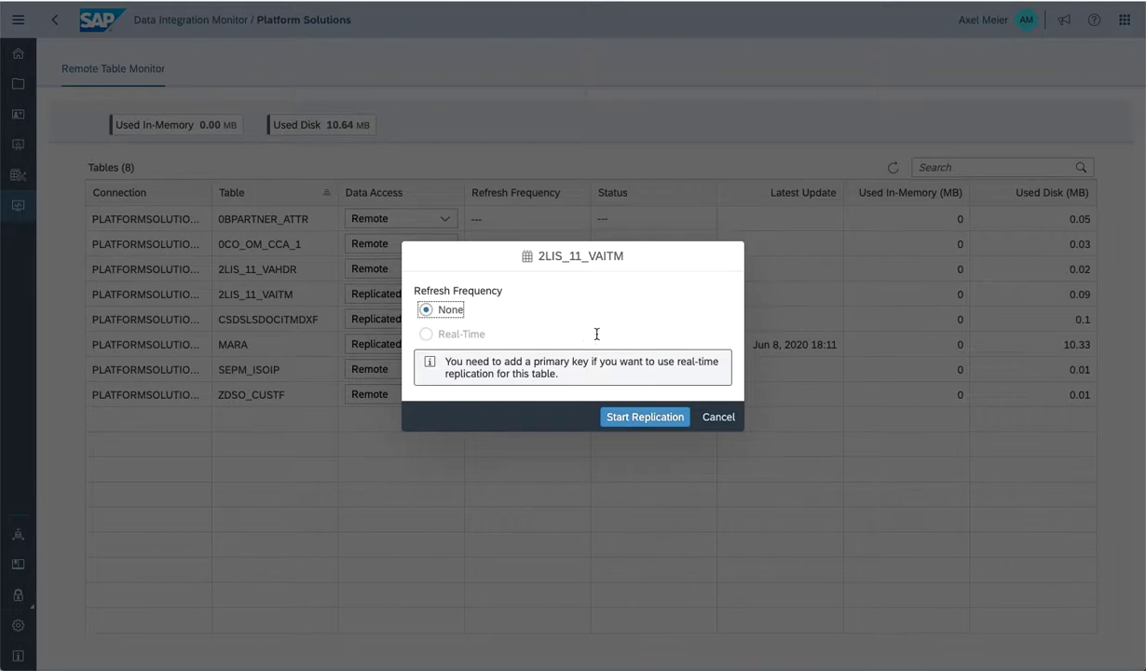
click(619, 418)
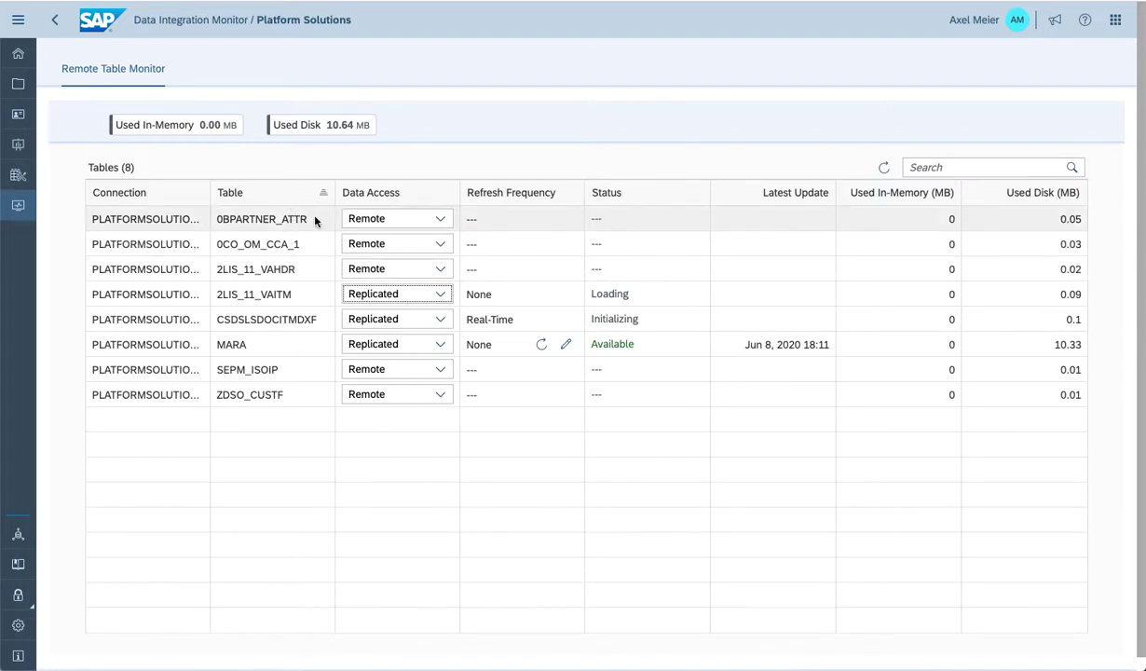
- Switch 0BPARTNER_ATTR to Replicated data access and start its replication with Real-Time refresh frequency
click(441, 219)
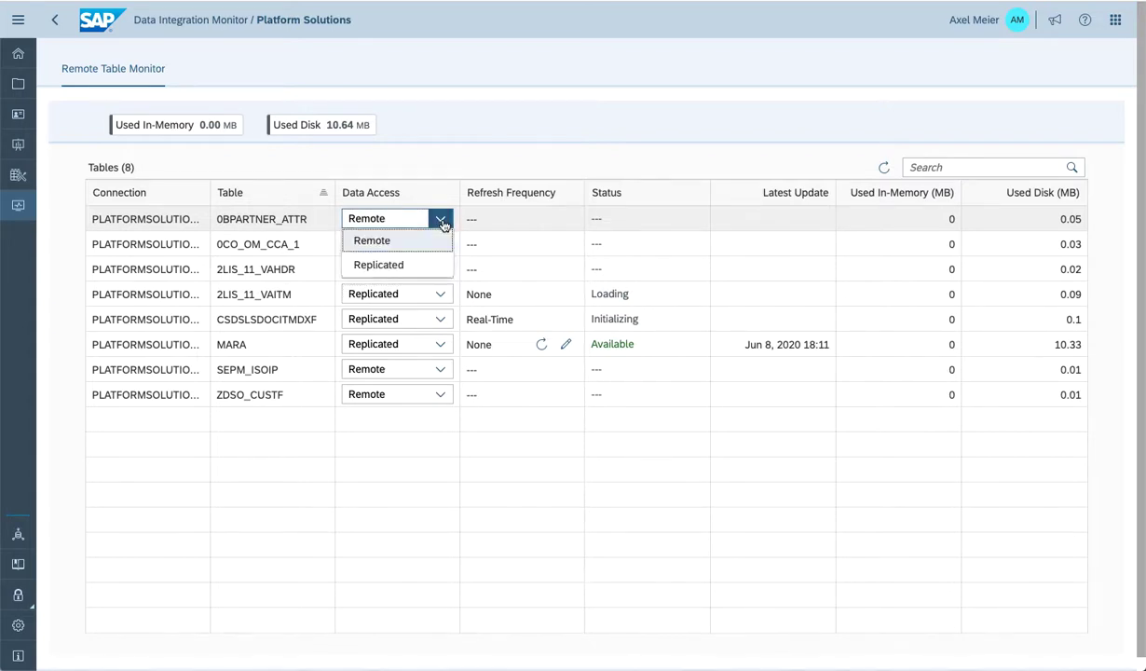
click(405, 264)
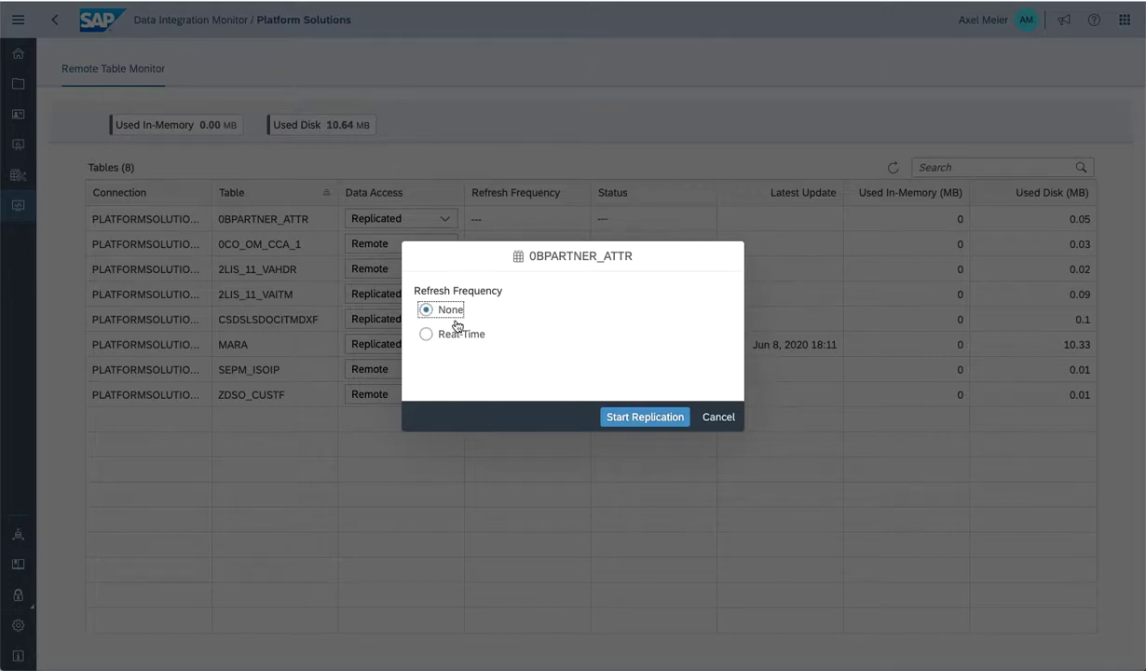
click(426, 334)
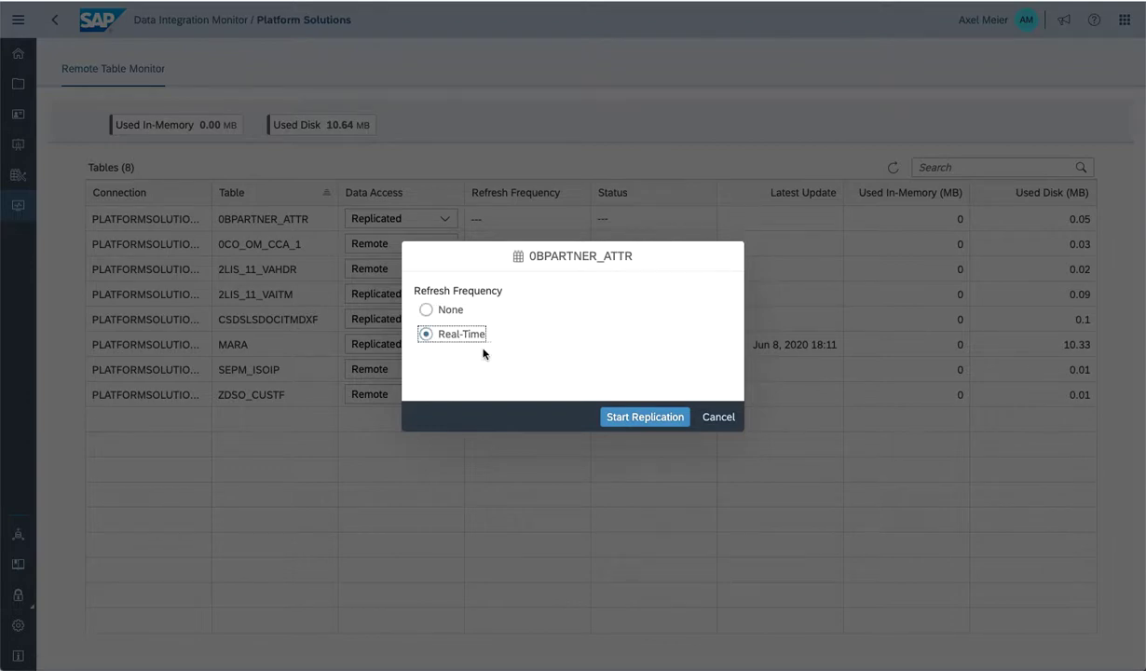
click(630, 418)
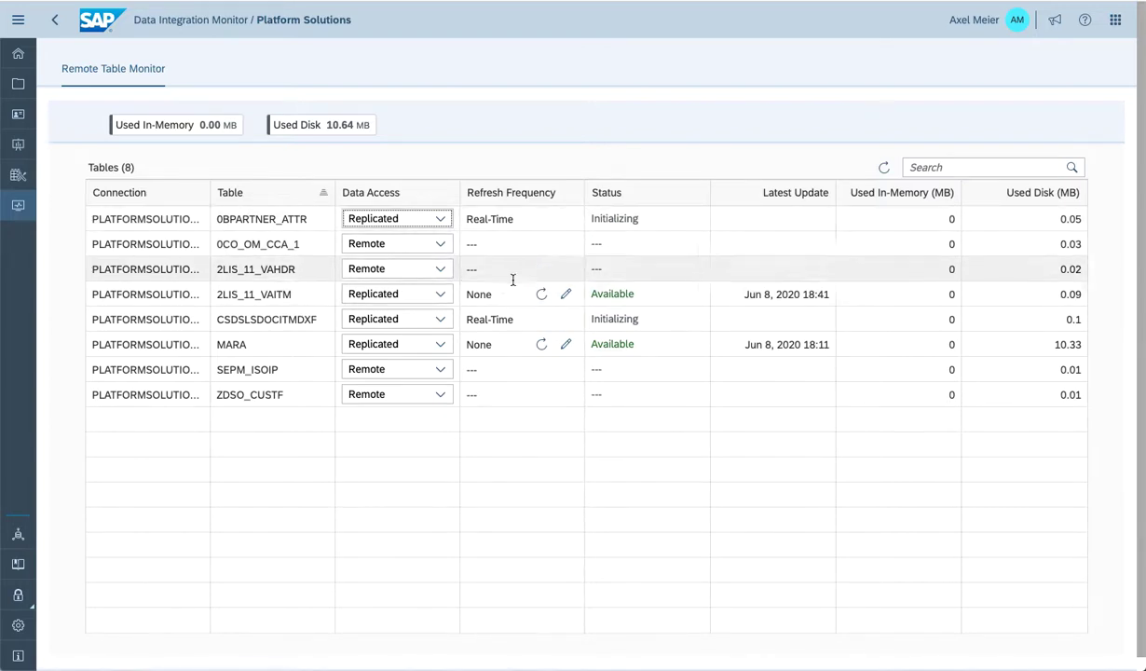
- Refresh the list of remote tables and return to the home page
click(882, 167)
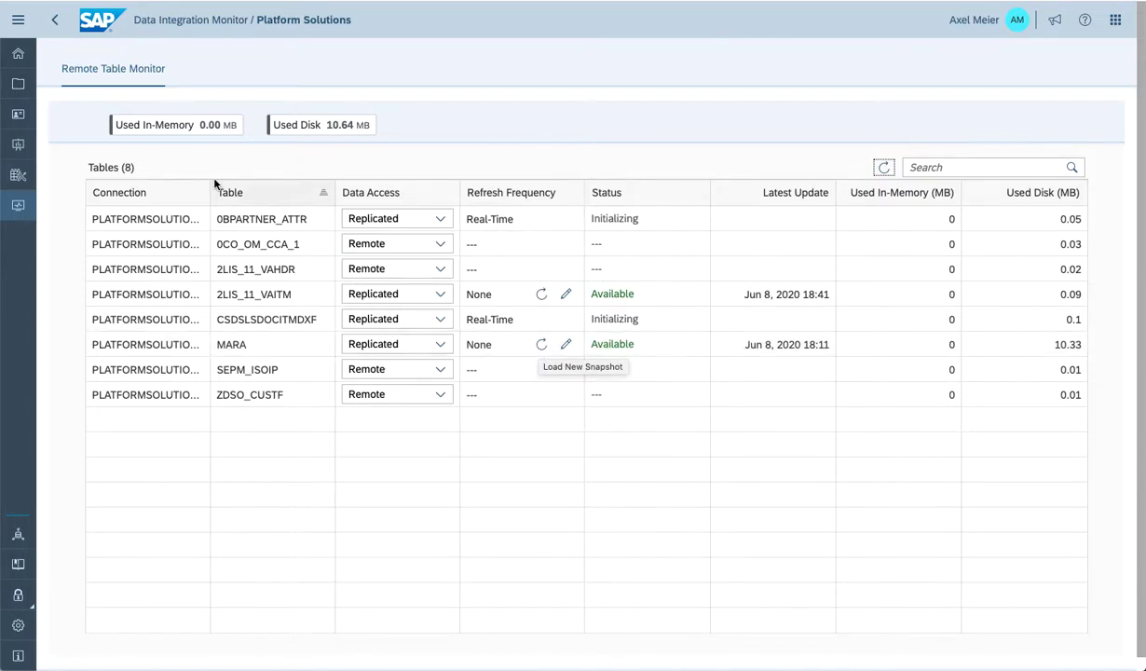
click(17, 56)
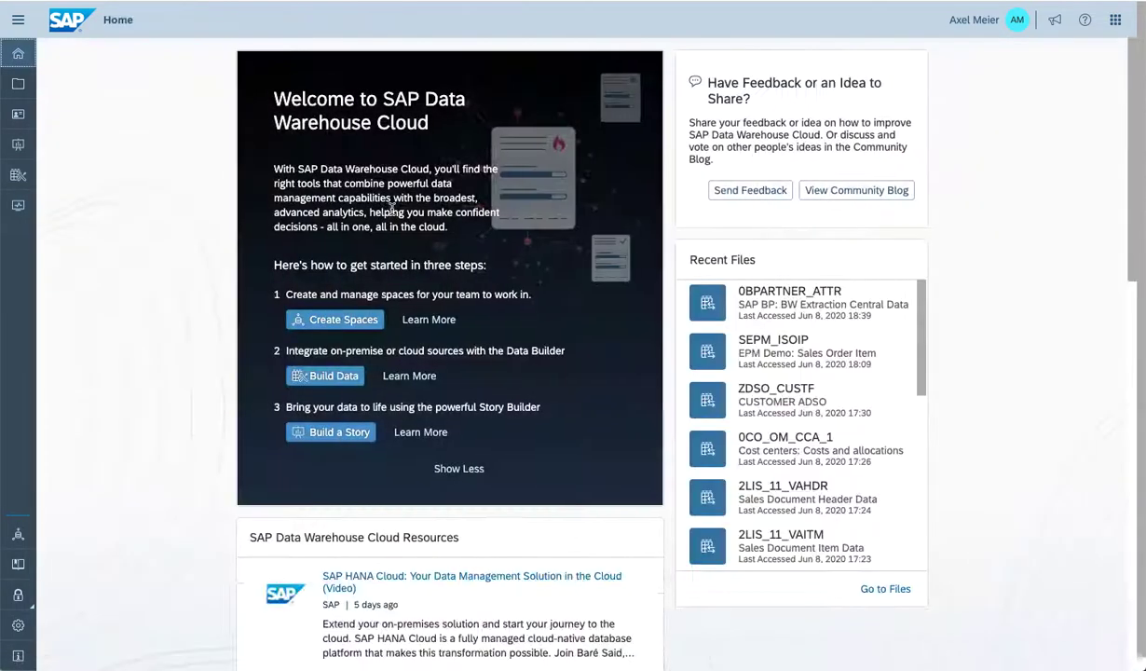